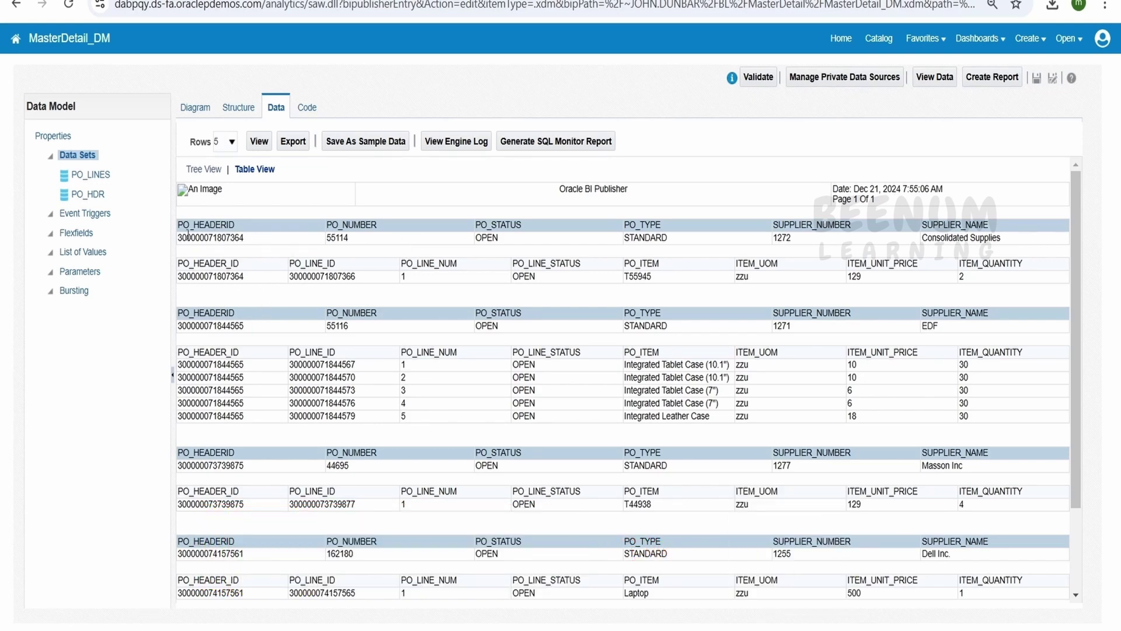
Compare matching PO_HEADERID values across header and line rows, then view the G_1–G_2 diagram.
{"action": "left_click_drag", "start_coordinate": [182, 225], "coordinate": [256, 244]}
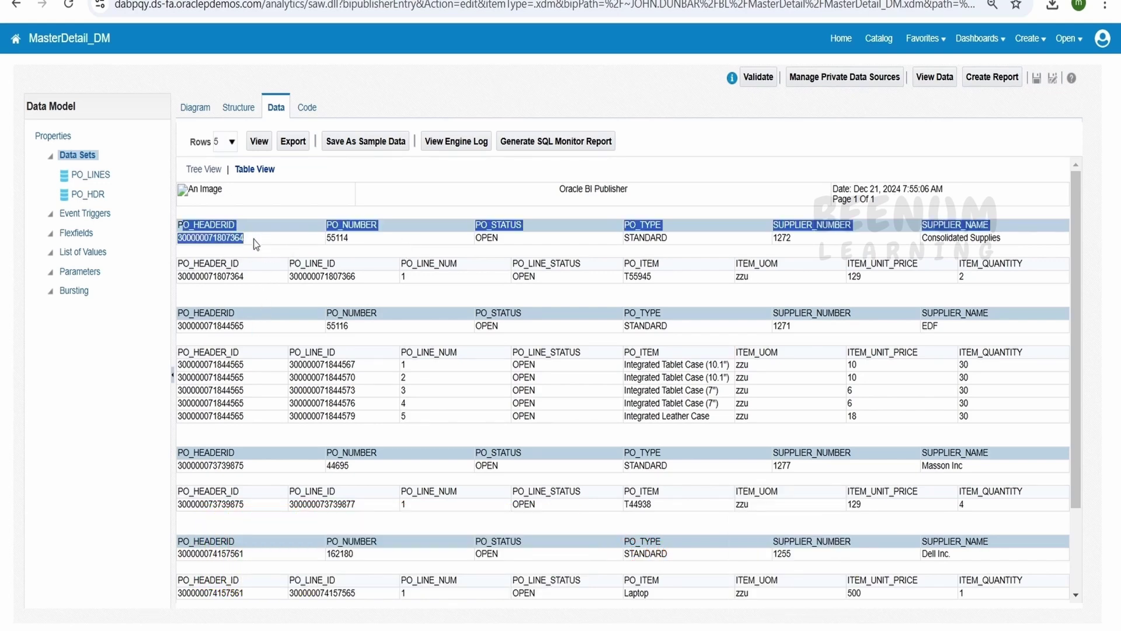
{"action": "double_click", "coordinate": [234, 276]}
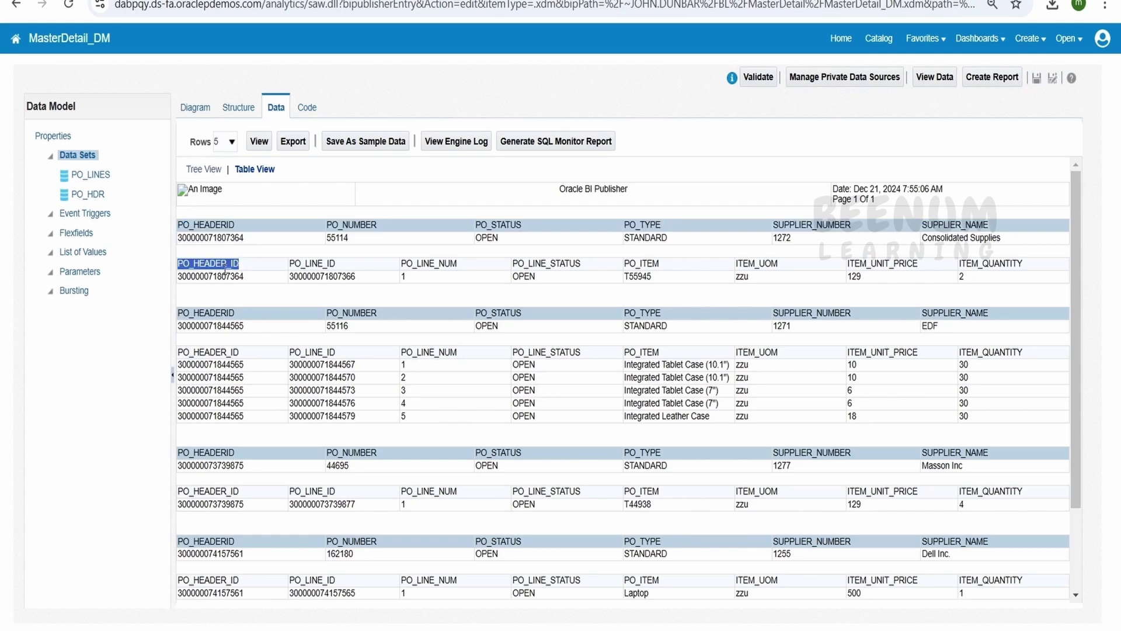
{"action": "double_click", "coordinate": [220, 325]}
{"action": "left_click_drag", "start_coordinate": [242, 422], "coordinate": [179, 360]}
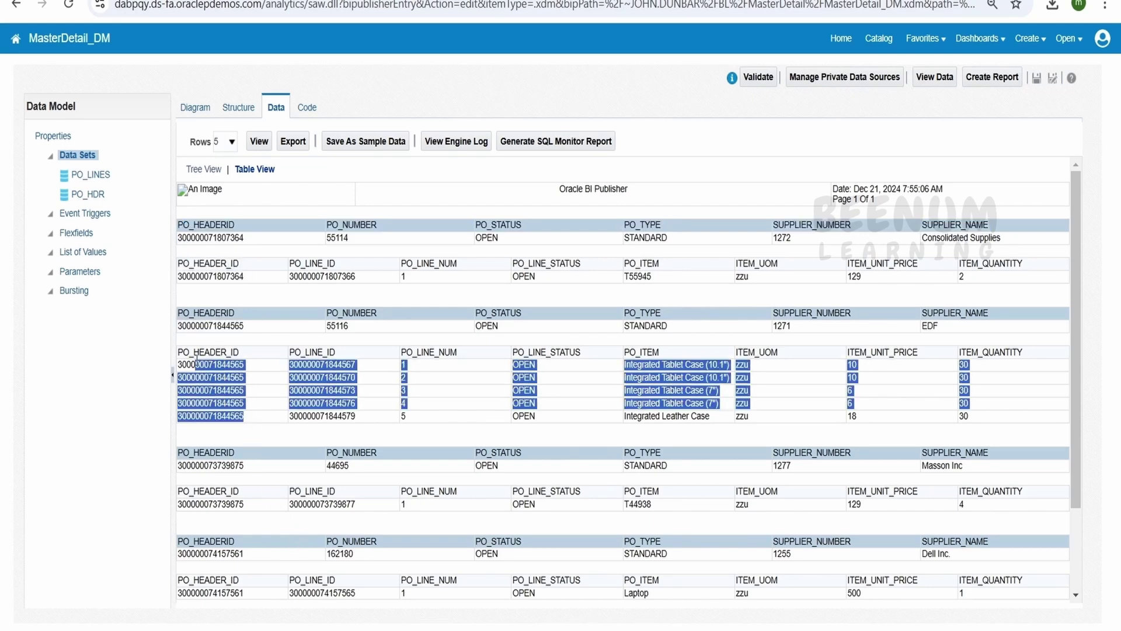
{"action": "left_click", "coordinate": [198, 108]}
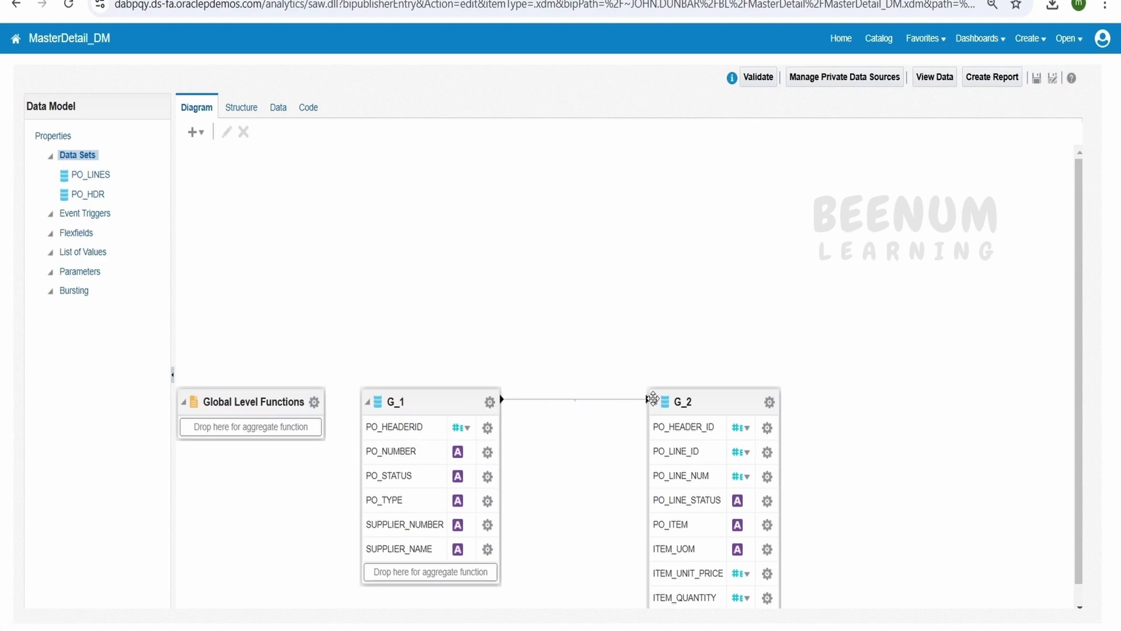
Generate the data model output and display it in Table View, headers followed by lines.
{"action": "scroll", "coordinate": [700, 508], "scroll_direction": "down", "scroll_amount": 2}
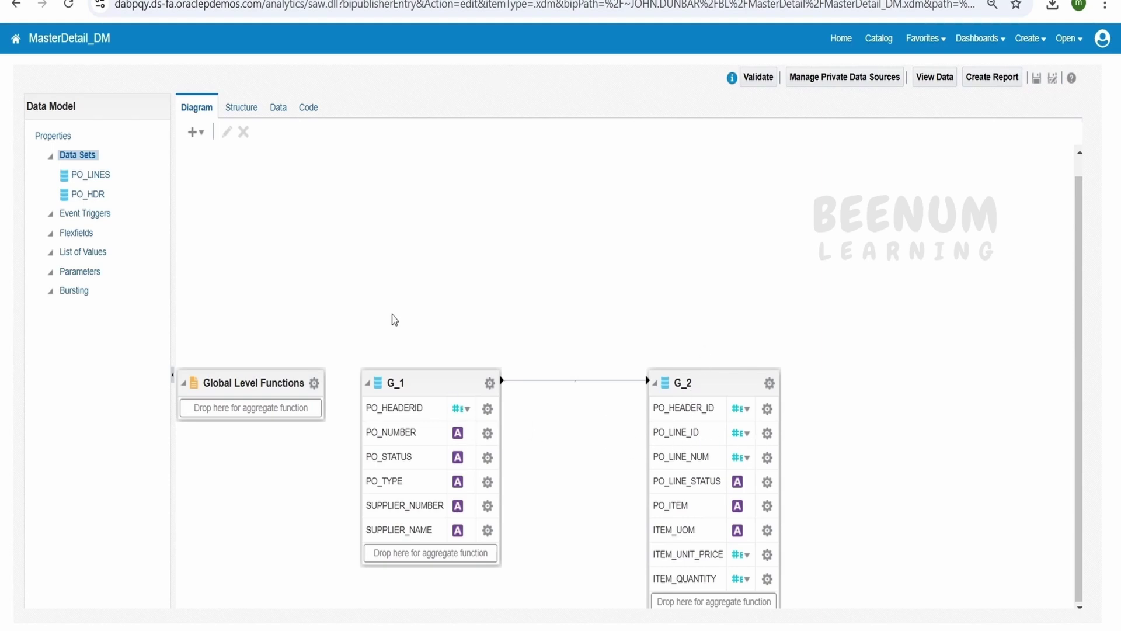
{"action": "left_click", "coordinate": [279, 107]}
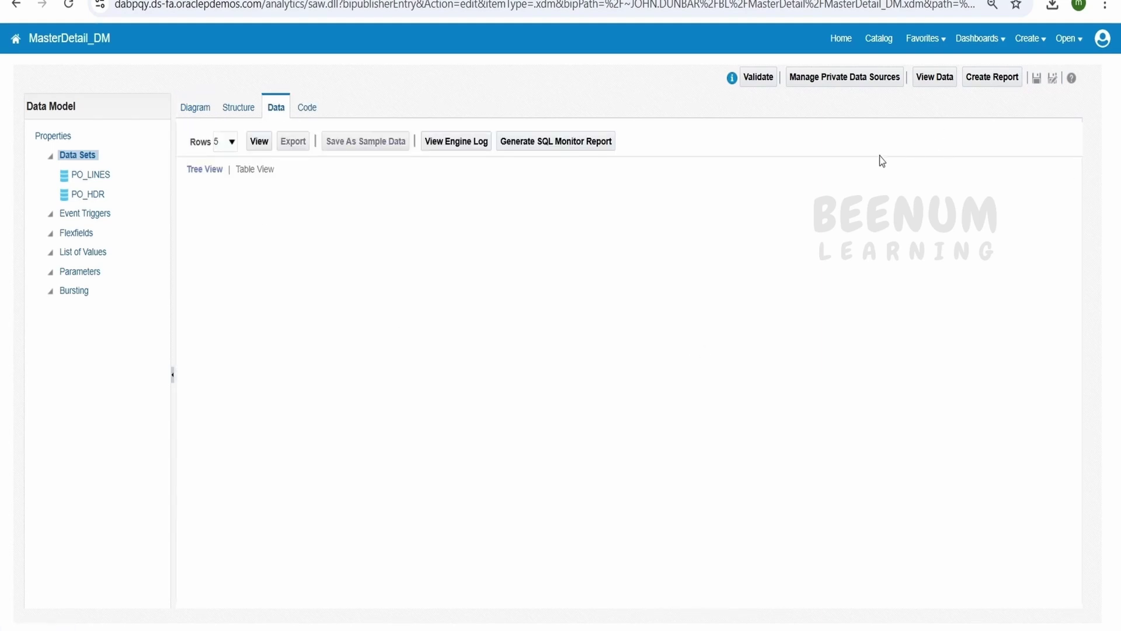
{"action": "left_click", "coordinate": [259, 142]}
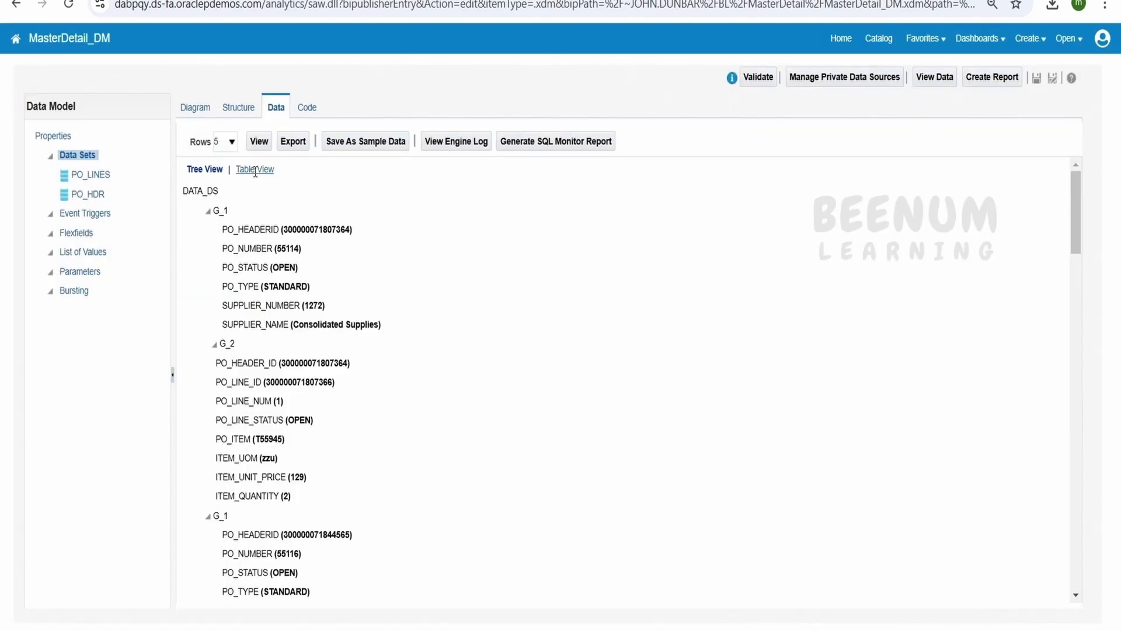
{"action": "left_click", "coordinate": [254, 169]}
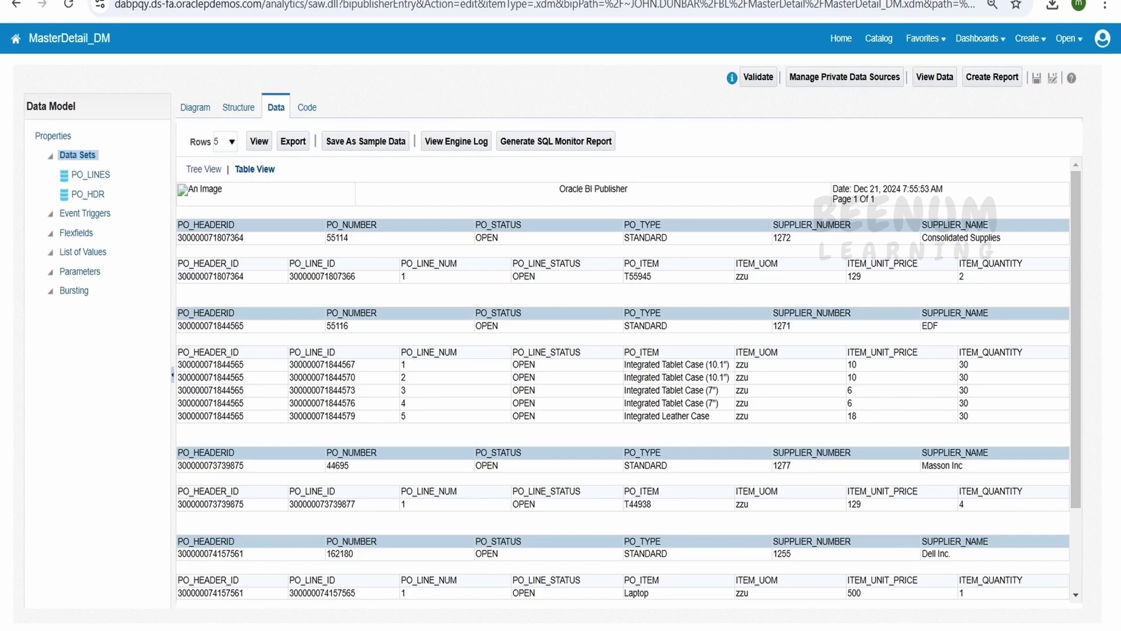
Save the data model and store its current output as sample data.
{"action": "left_click", "coordinate": [1038, 77]}
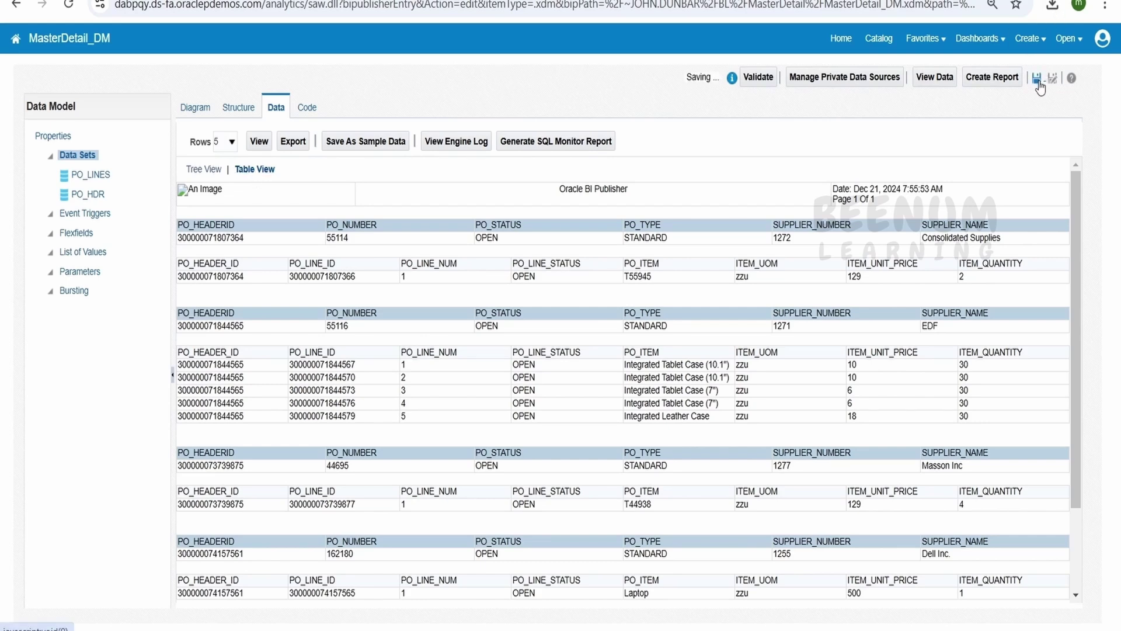
{"action": "left_click", "coordinate": [360, 142]}
{"action": "left_click", "coordinate": [641, 376]}
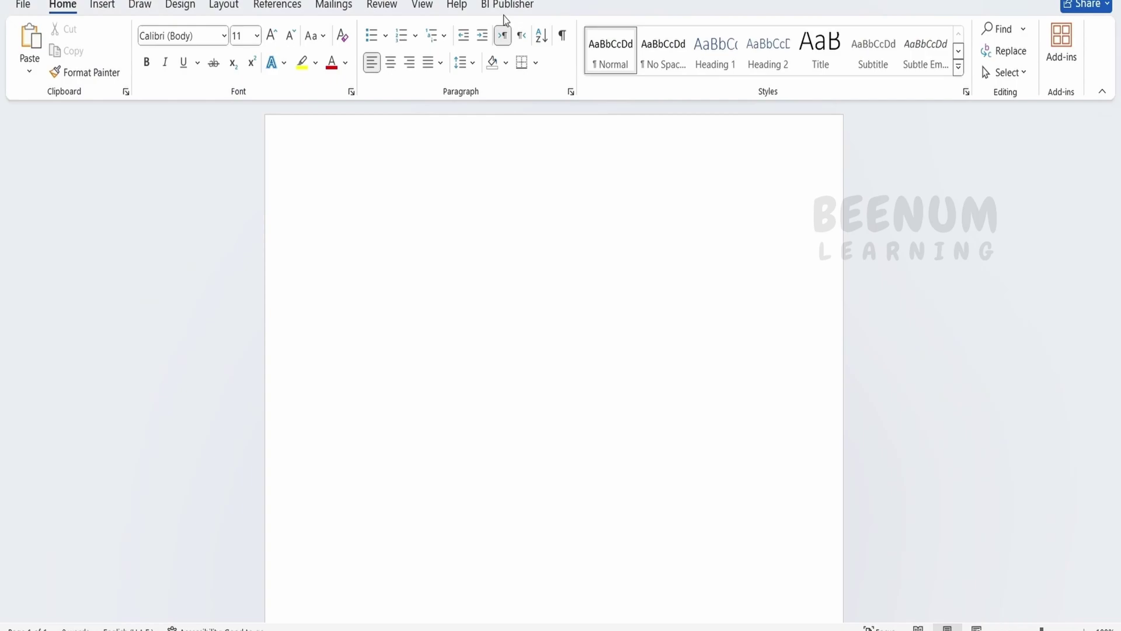
{"action": "left_click", "coordinate": [506, 8]}
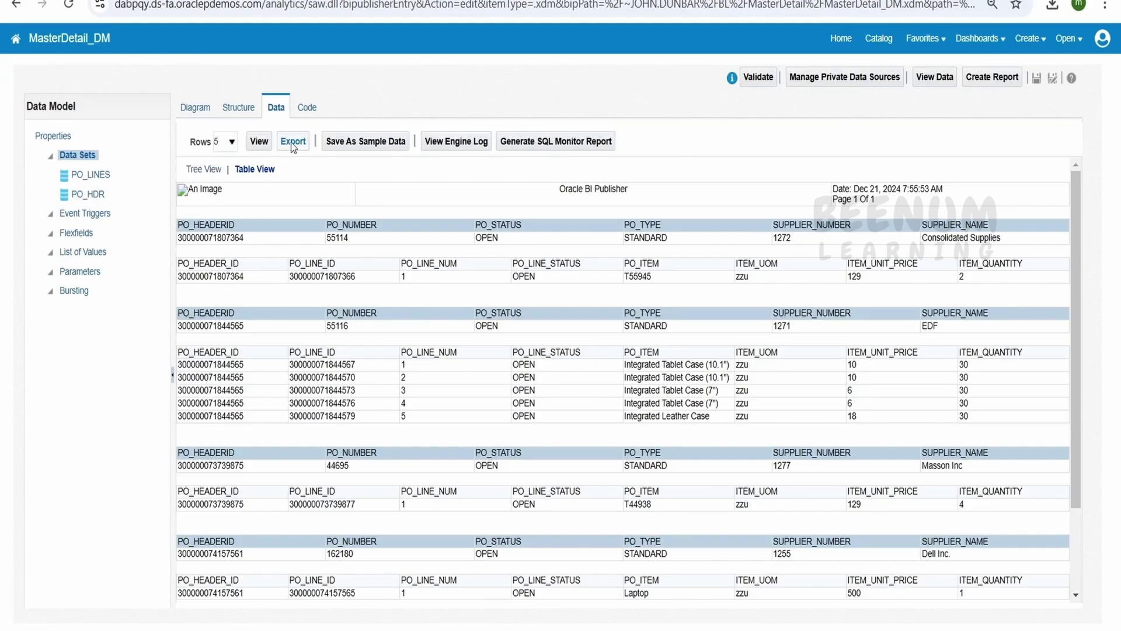
Regenerate the data with 50 rows and export the XML as MasterDetail_DM (1).xml.
{"action": "left_click", "coordinate": [292, 142]}
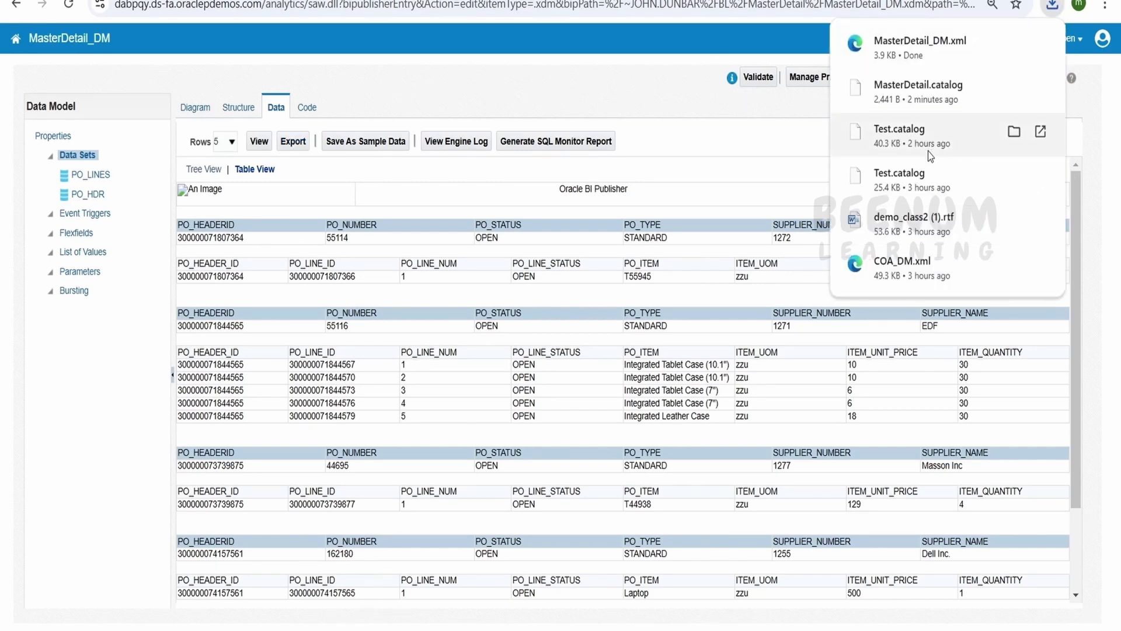
{"action": "left_click", "coordinate": [228, 147]}
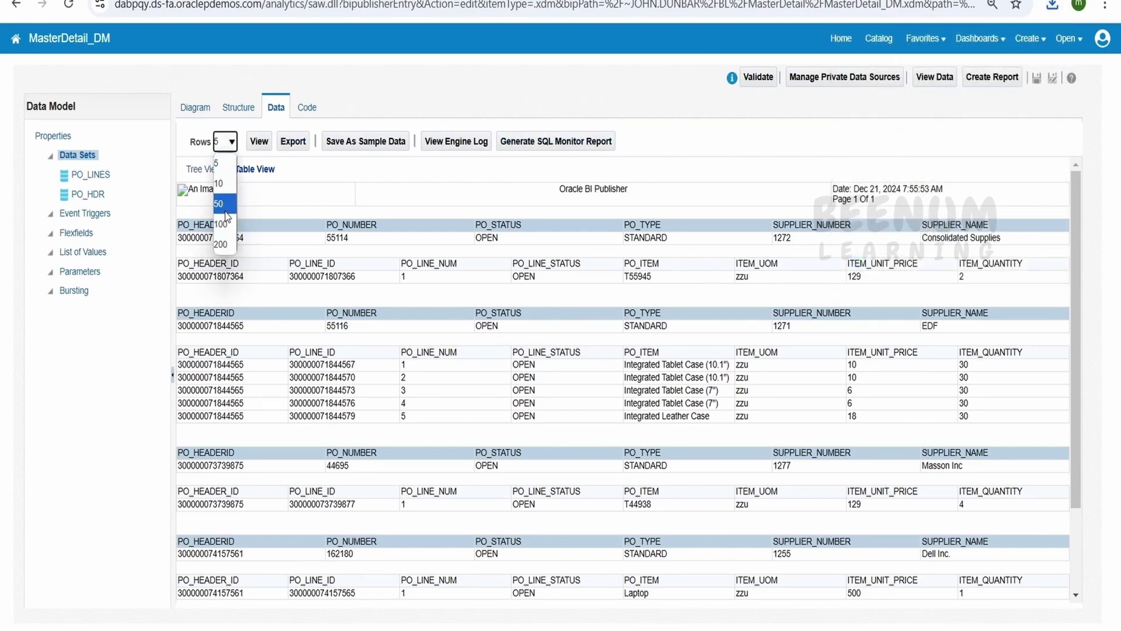
{"action": "left_click", "coordinate": [222, 203]}
{"action": "left_click", "coordinate": [258, 142]}
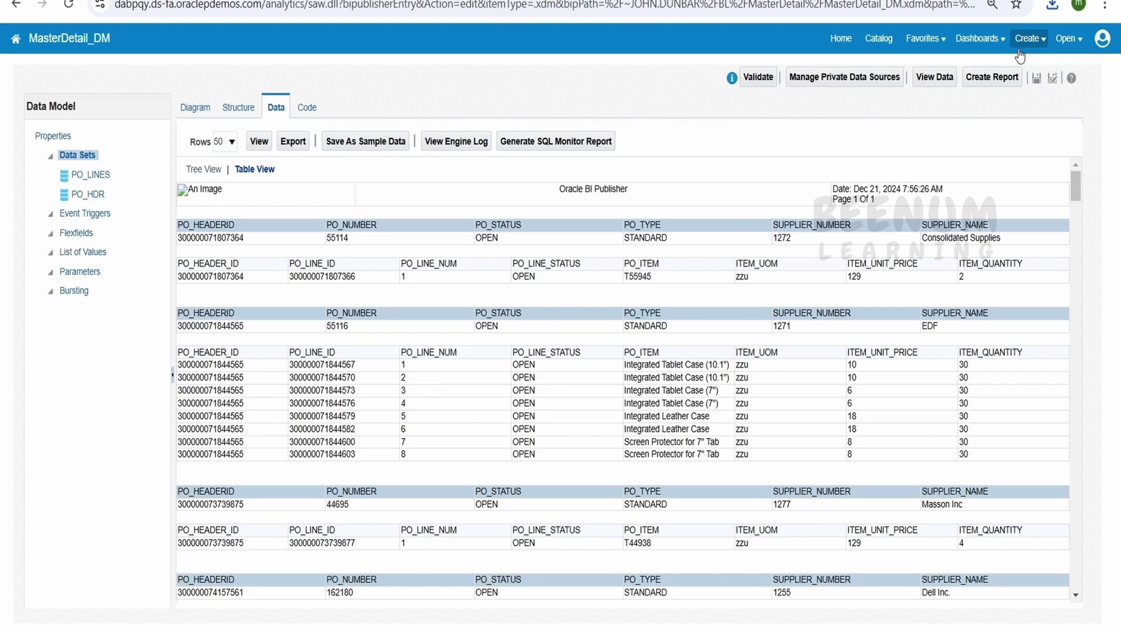
{"action": "left_click", "coordinate": [1052, 6]}
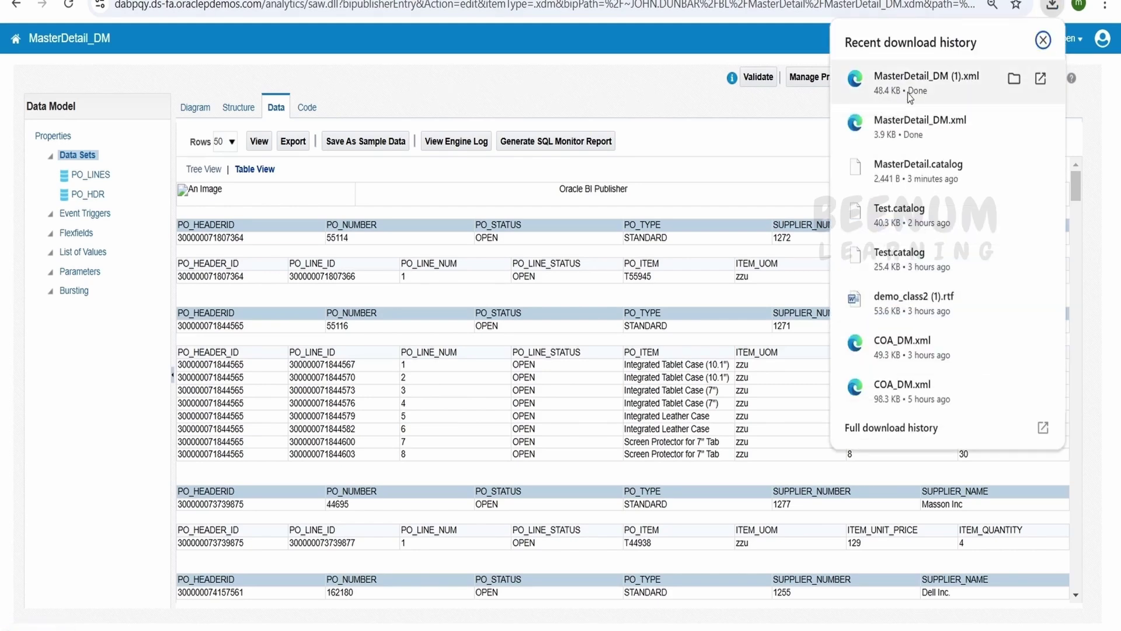
{"action": "left_click", "coordinate": [741, 186]}
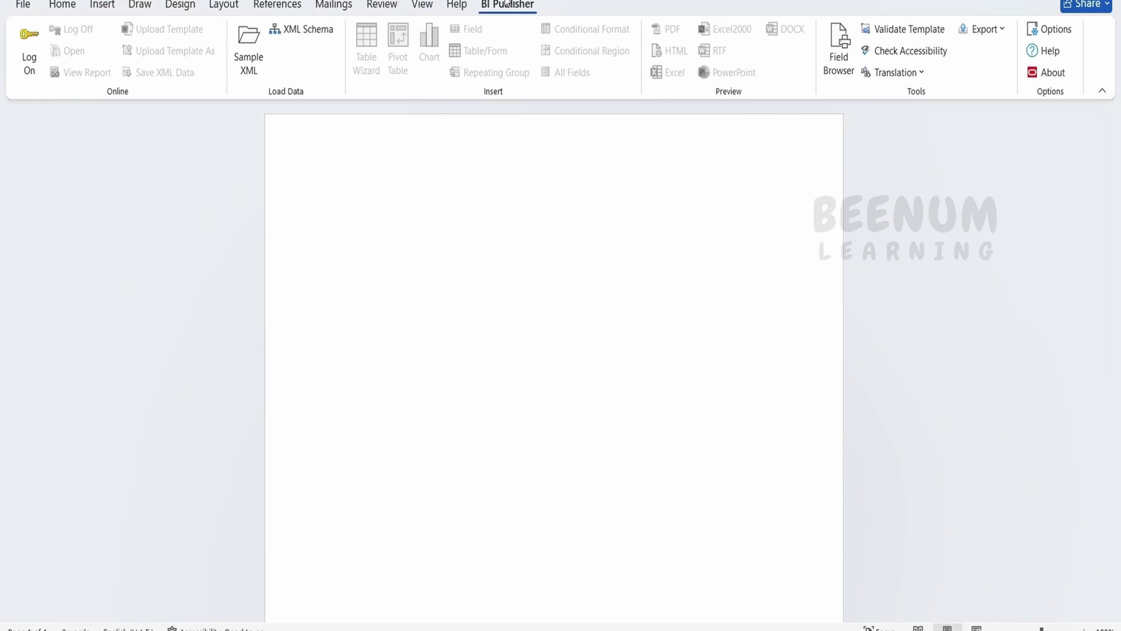
Load MasterDetail_DM (1).xml as the sample XML data in the BI Publisher add-in.
{"action": "left_click", "coordinate": [242, 70]}
{"action": "left_click", "coordinate": [162, 157]}
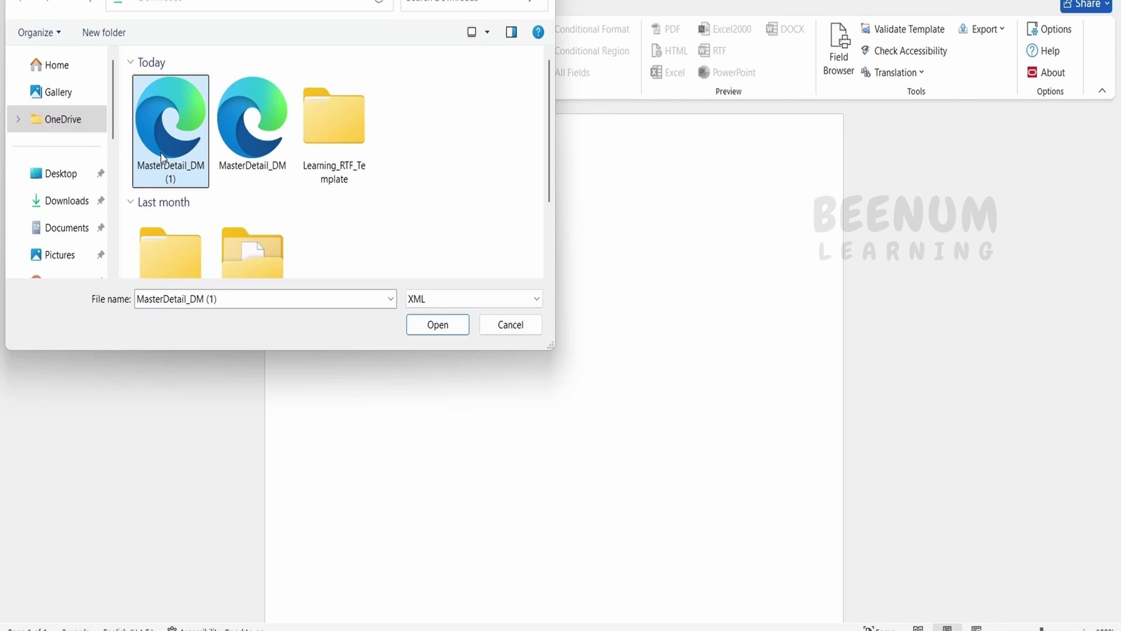
{"action": "left_click", "coordinate": [453, 329]}
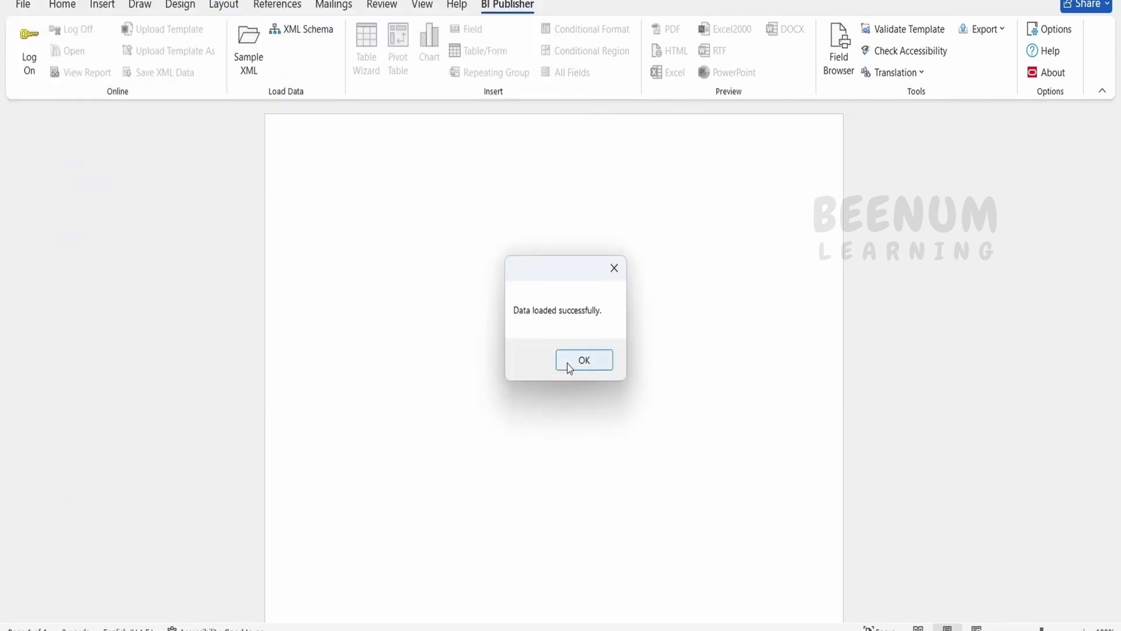
{"action": "left_click", "coordinate": [569, 365]}
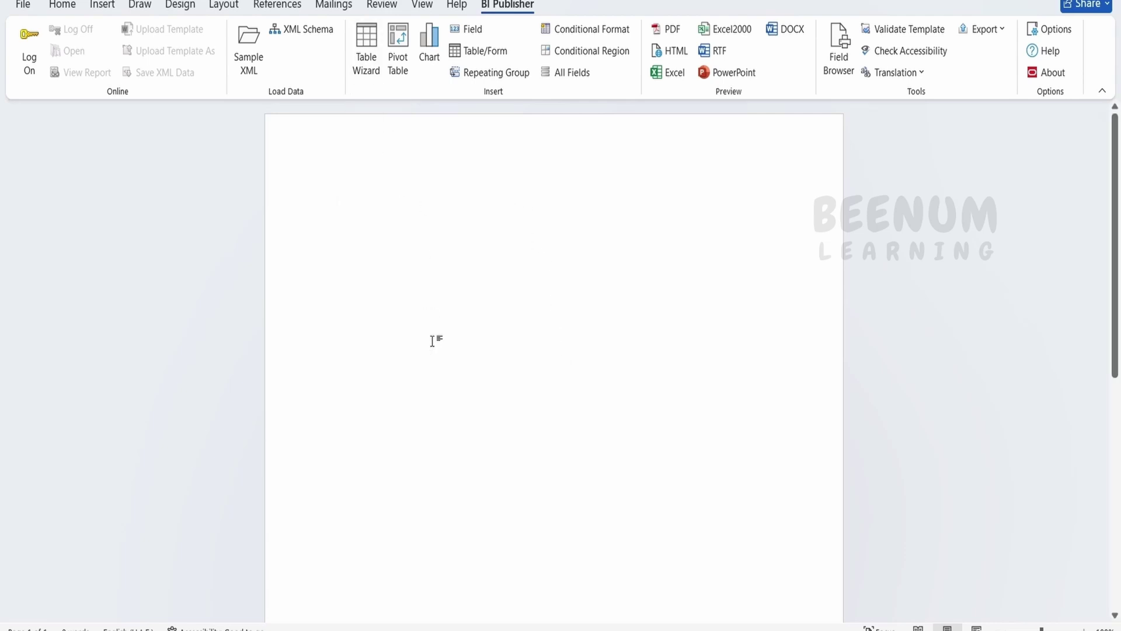
Type the title 'Master Detail Demo' and format it size 22, bold, underlined and centred.
{"action": "type", "text": "Mast"}
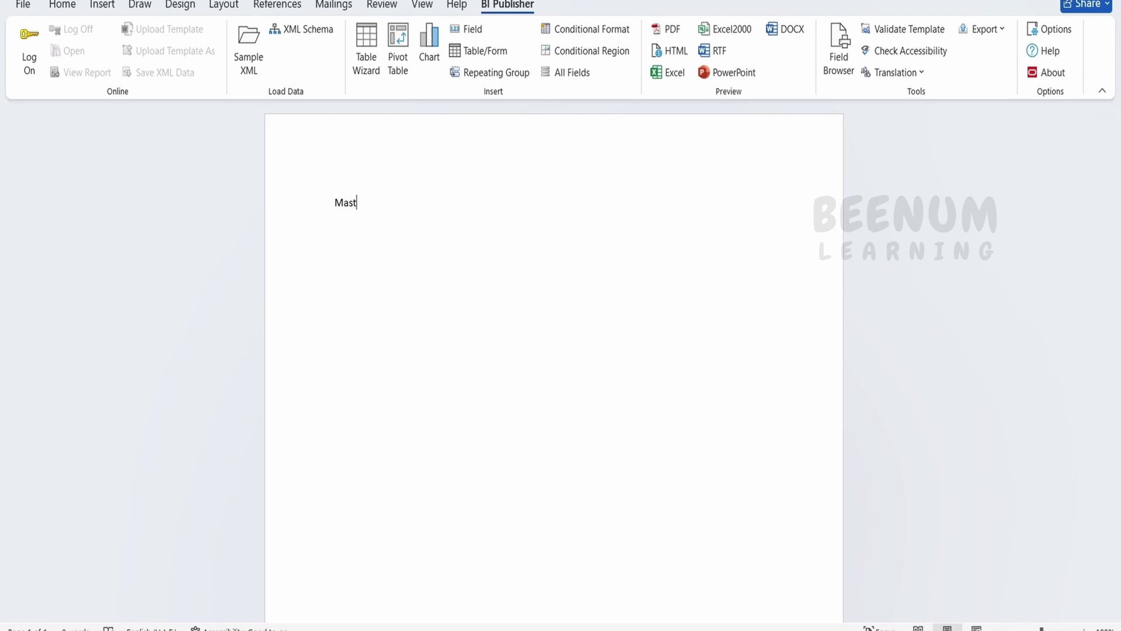
{"action": "type", "text": "er Detail Demo"}
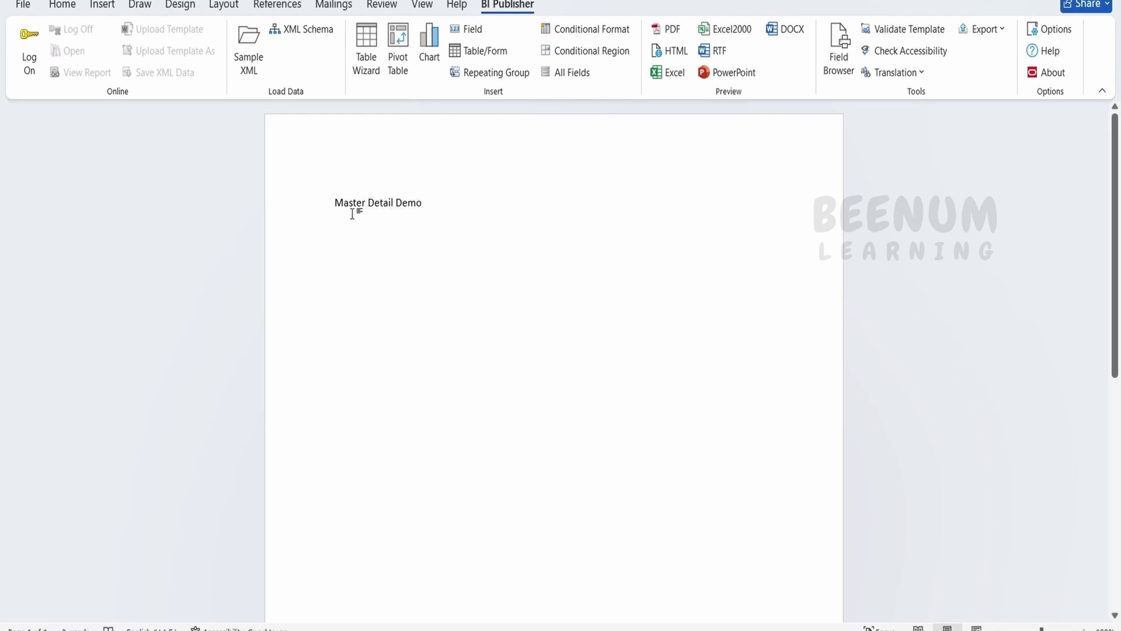
{"action": "left_click", "coordinate": [322, 207]}
{"action": "left_click", "coordinate": [60, 5]}
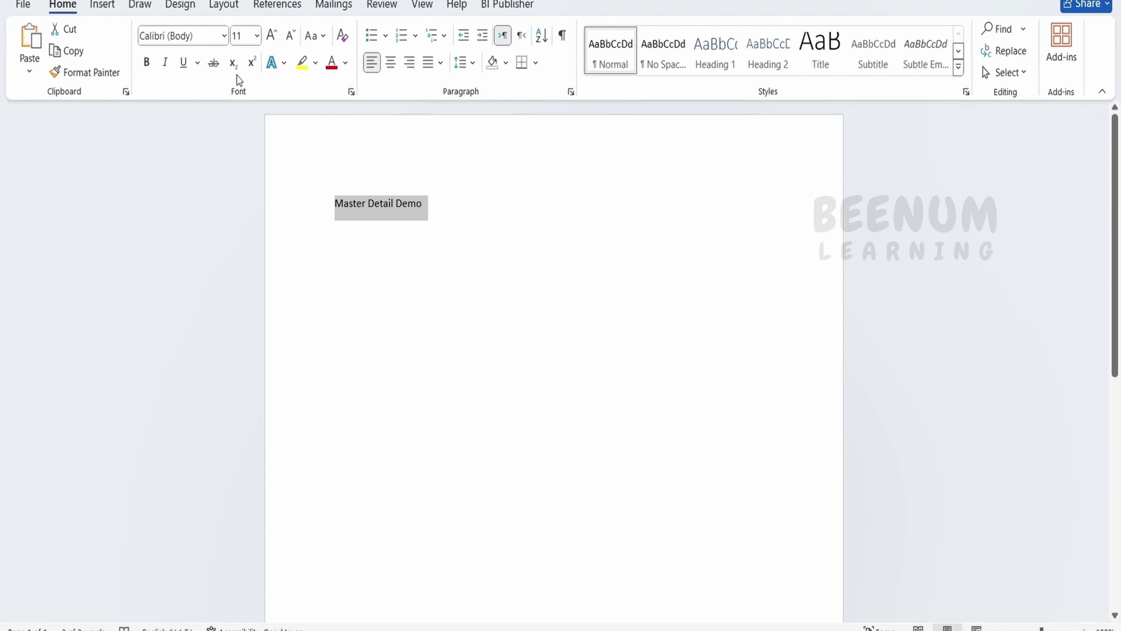
{"action": "left_click", "coordinate": [257, 35]}
{"action": "left_click", "coordinate": [243, 240]}
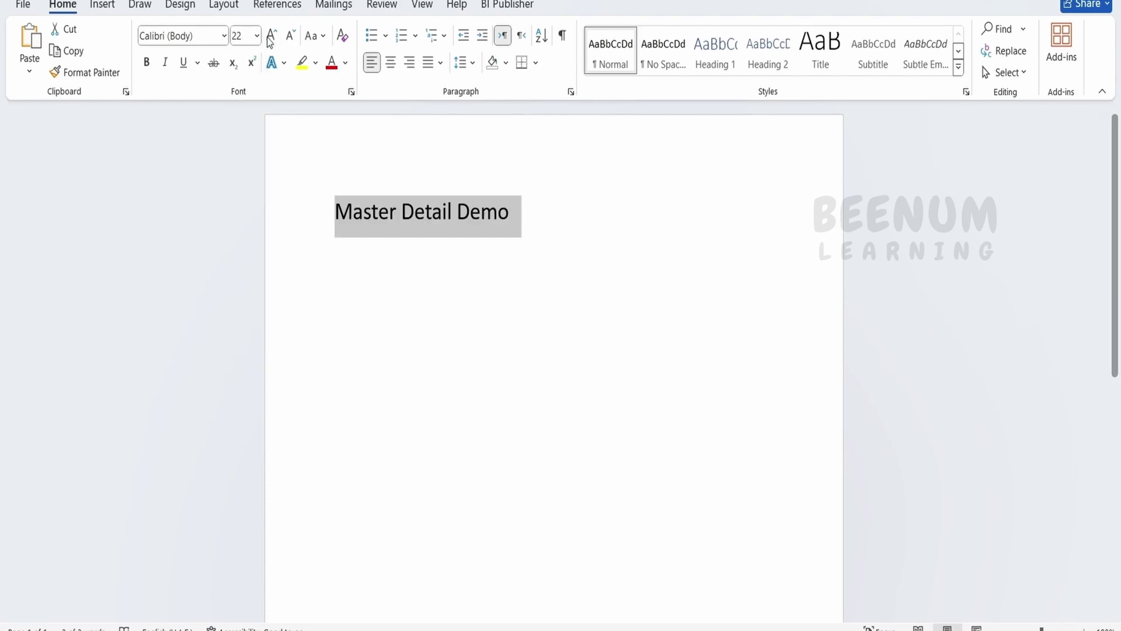
{"action": "left_click", "coordinate": [147, 62]}
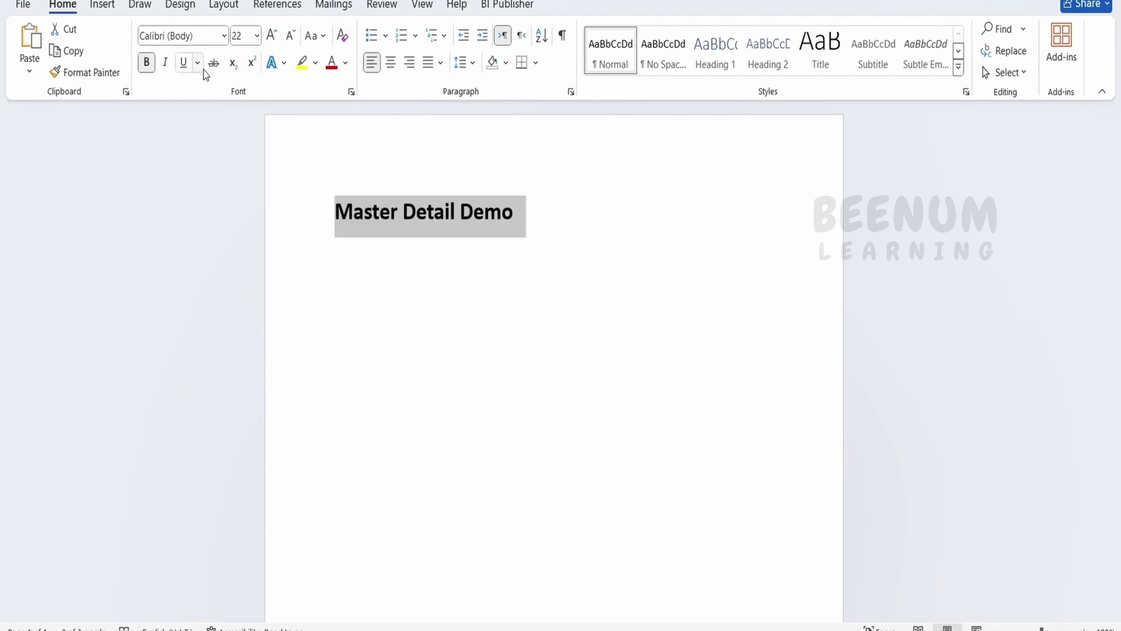
{"action": "left_click", "coordinate": [186, 64]}
{"action": "left_click", "coordinate": [391, 61]}
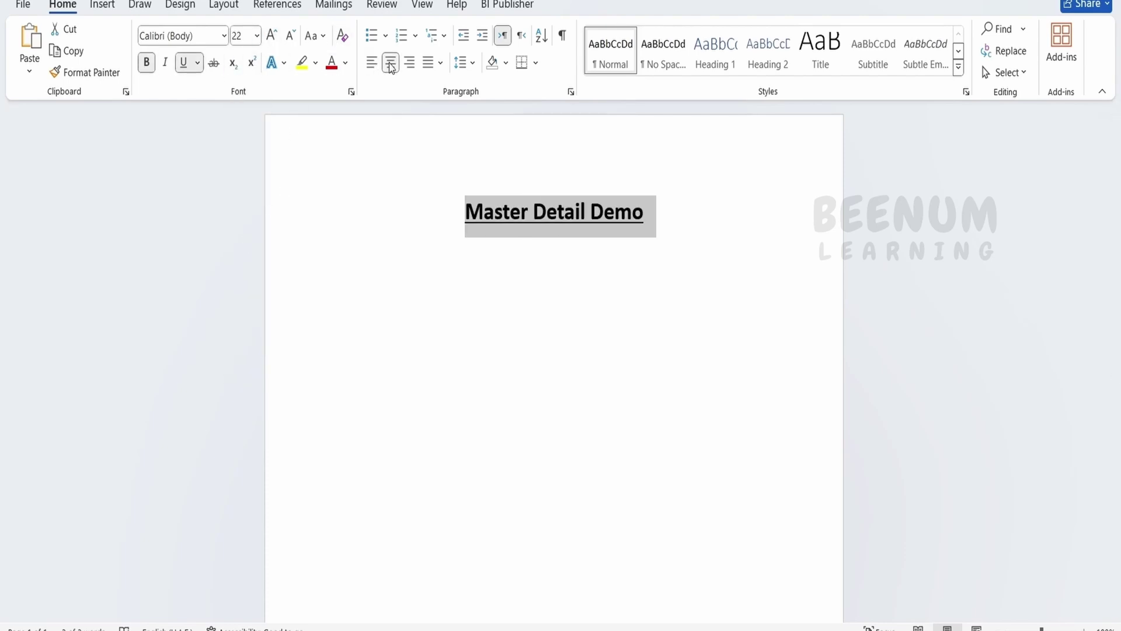
{"action": "left_click", "coordinate": [438, 282]}
Add a plain left-aligned line below the title at size 11, without bold or underline.
{"action": "left_click", "coordinate": [682, 201]}
{"action": "key", "text": "Return"}
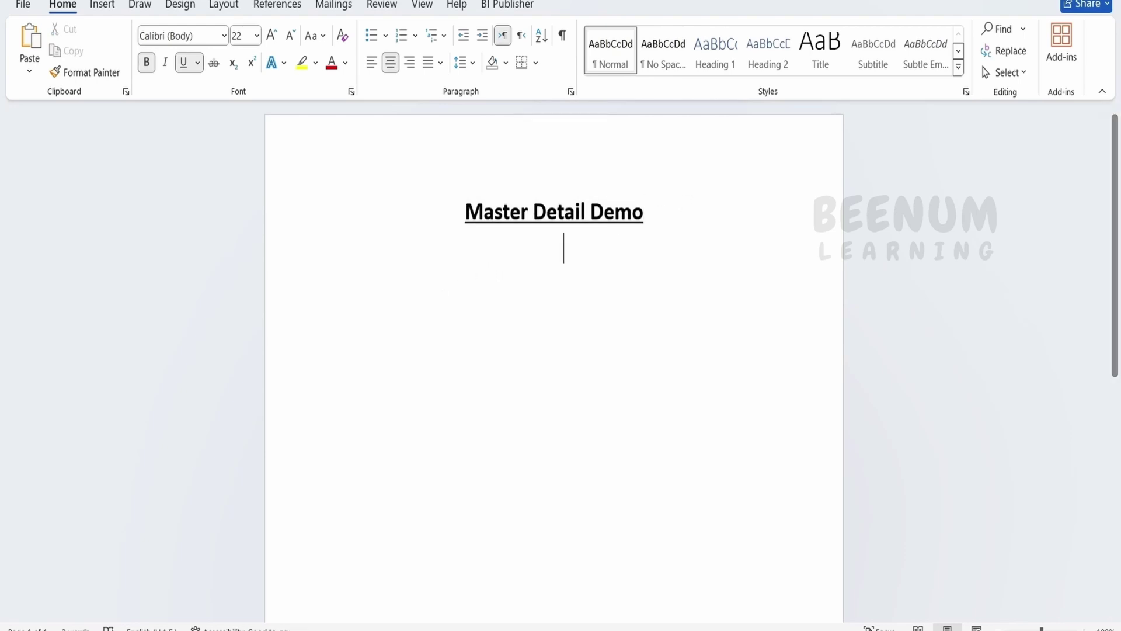
{"action": "key", "text": "ctrl+l"}
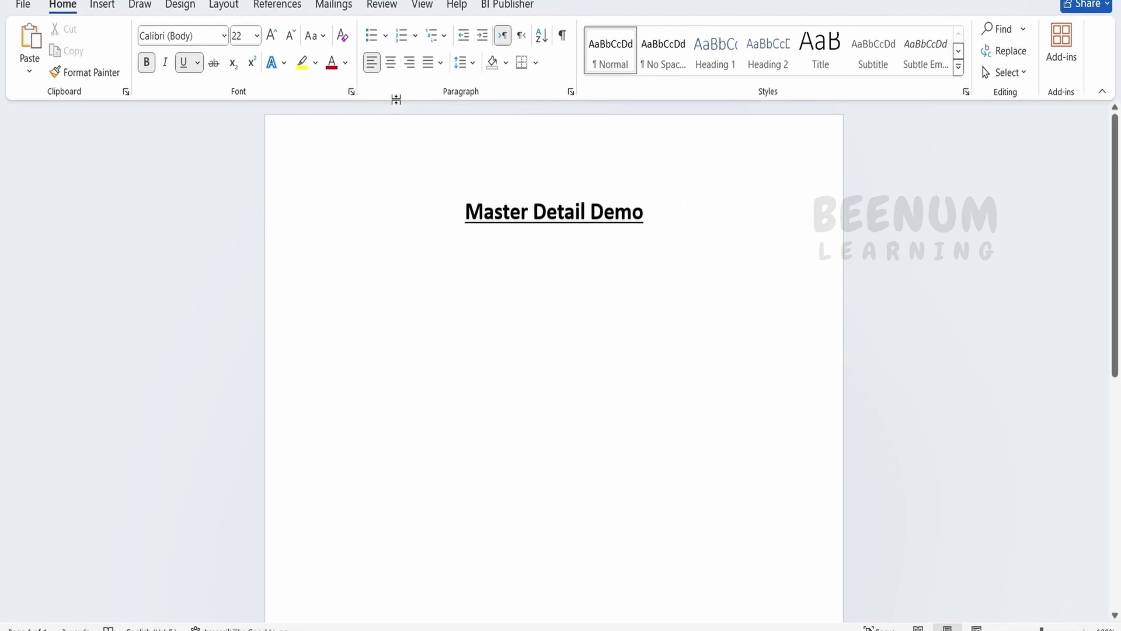
{"action": "left_click", "coordinate": [147, 64]}
{"action": "left_click", "coordinate": [183, 62]}
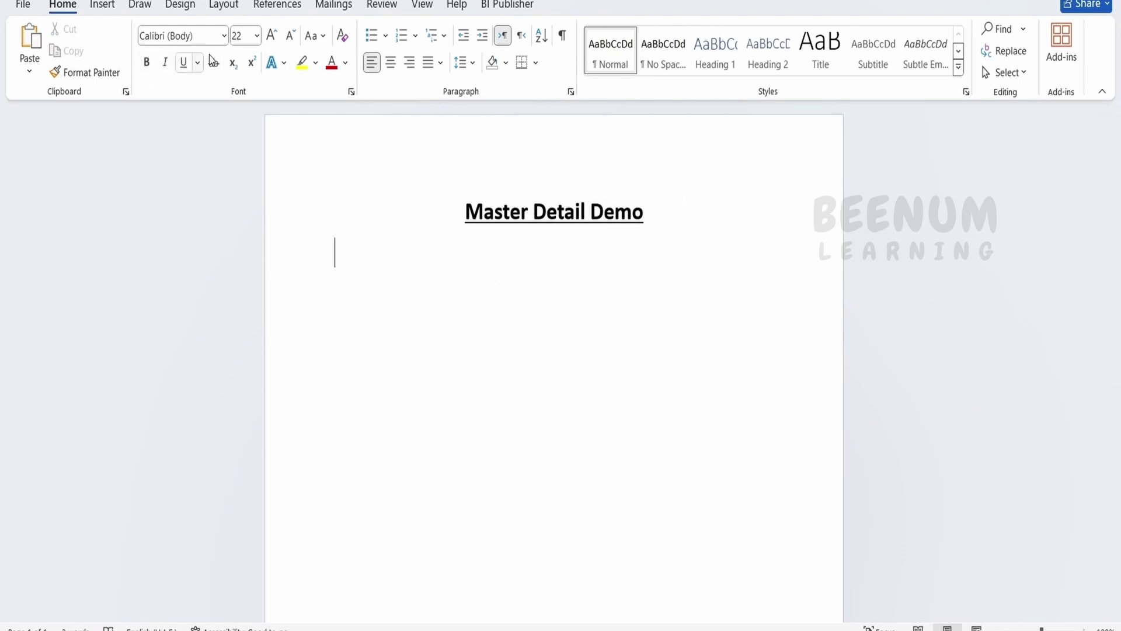
{"action": "left_click", "coordinate": [241, 36]}
{"action": "left_click", "coordinate": [257, 36]}
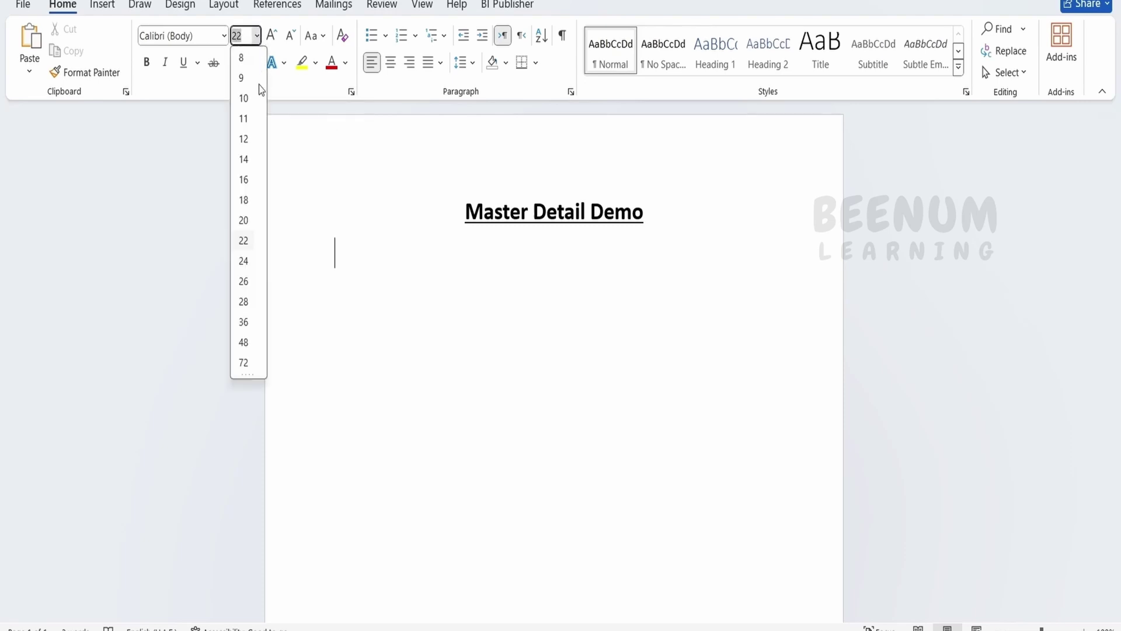
{"action": "left_click", "coordinate": [246, 125]}
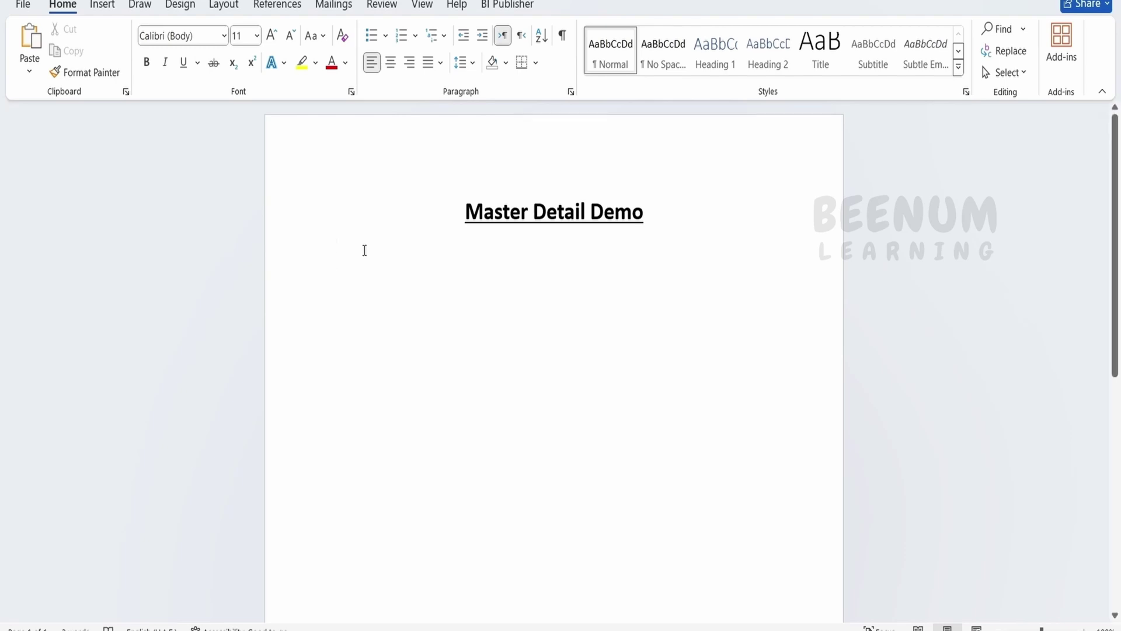
{"action": "left_click", "coordinate": [503, 5]}
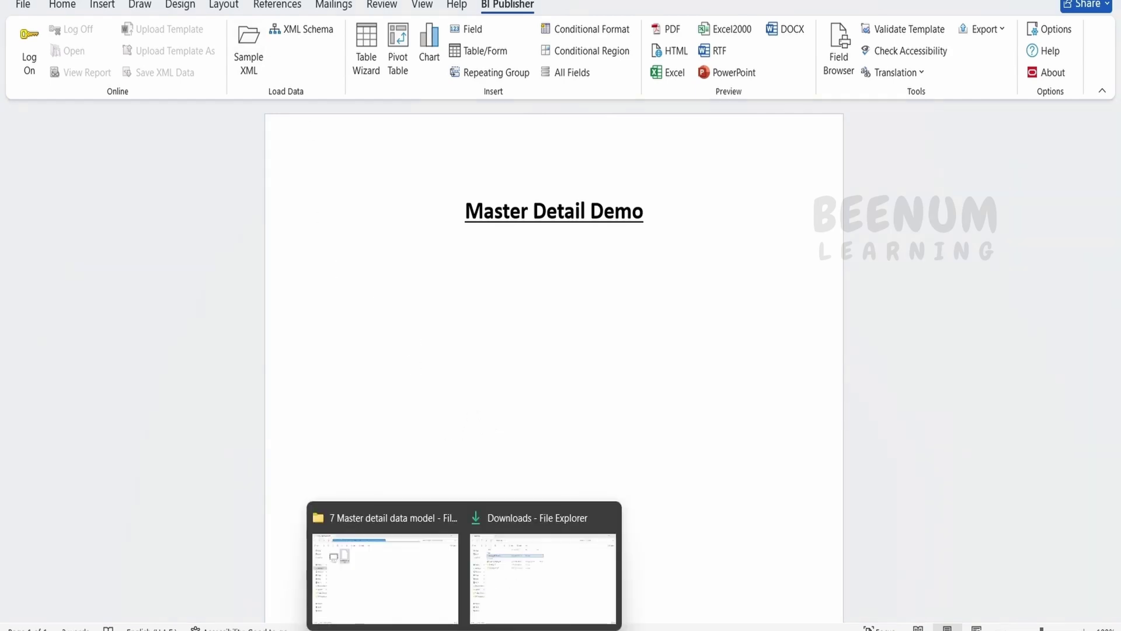
Open MasterDetail_DM (1).xml from Downloads in Notepad++.
{"action": "left_click", "coordinate": [537, 560]}
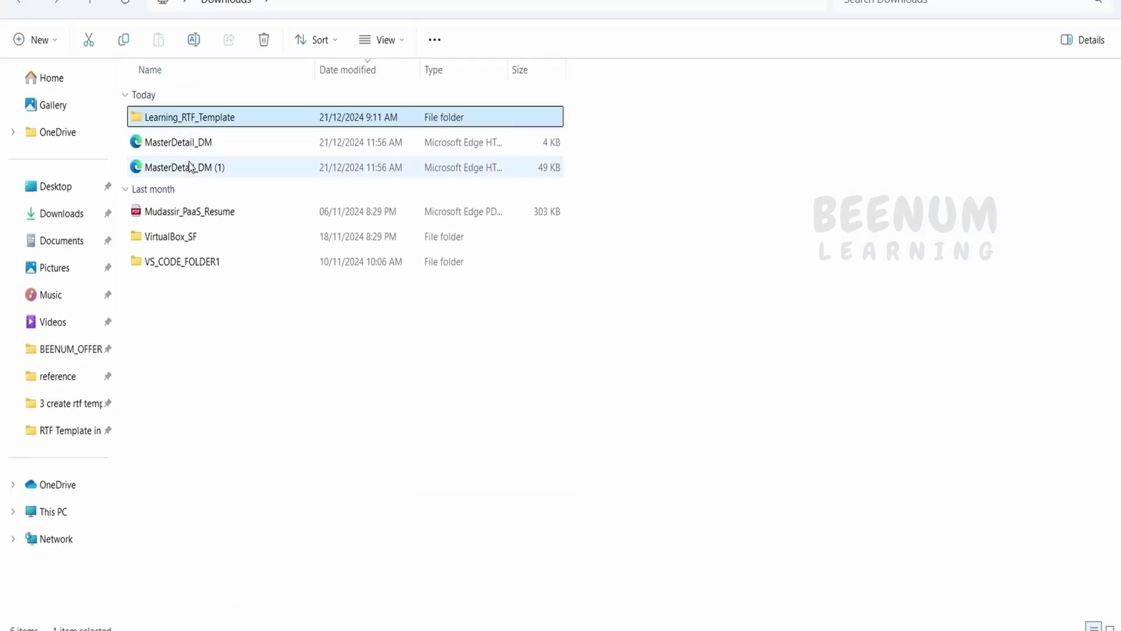
{"action": "right_click", "coordinate": [209, 200]}
{"action": "left_click", "coordinate": [263, 457]}
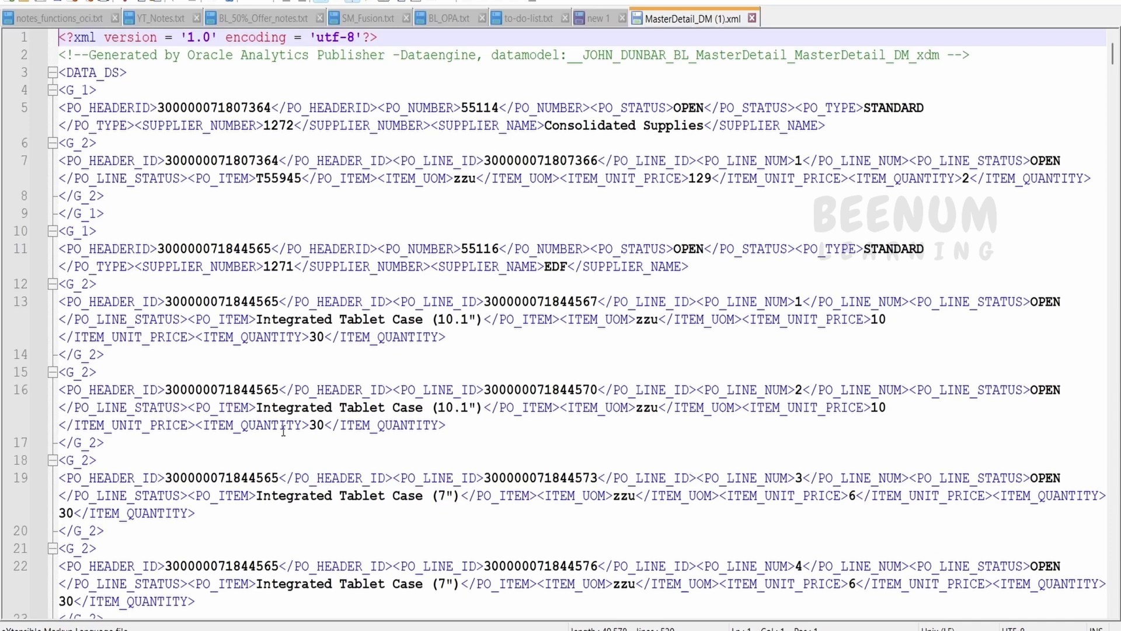
{"action": "left_click_drag", "start_coordinate": [103, 91], "coordinate": [65, 96]}
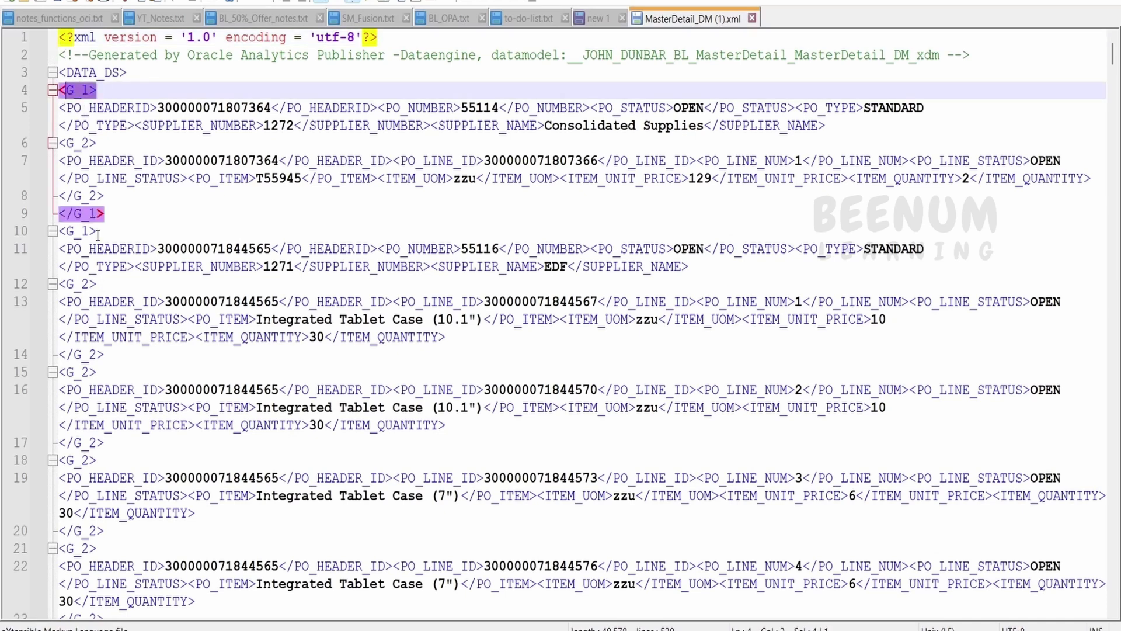
{"action": "left_click_drag", "start_coordinate": [112, 196], "coordinate": [55, 148]}
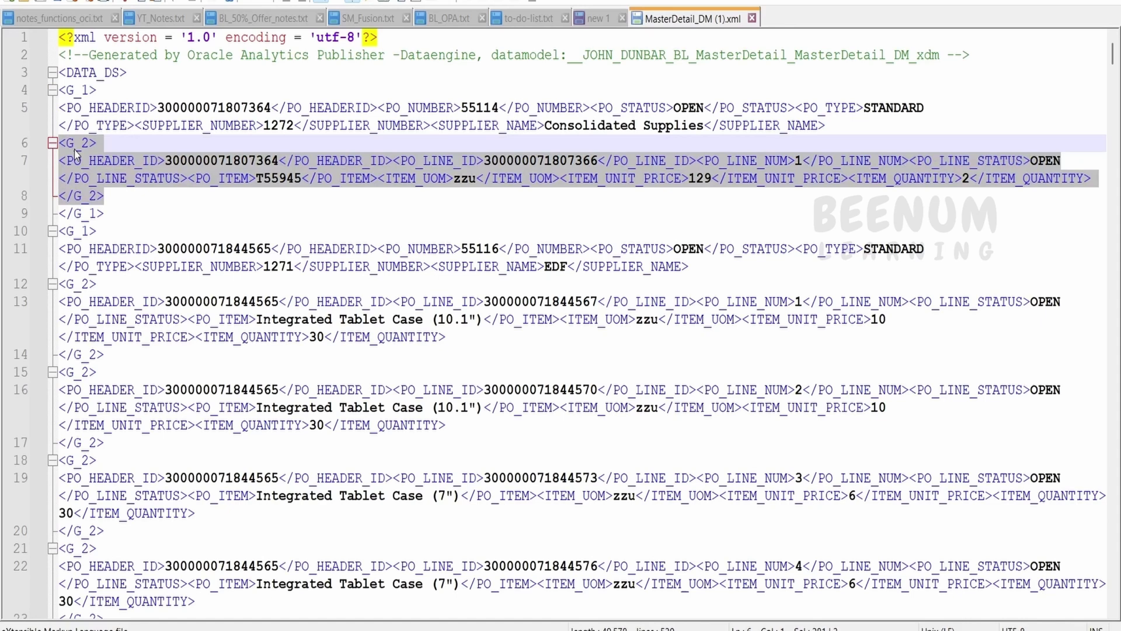
{"action": "left_click_drag", "start_coordinate": [105, 92], "coordinate": [59, 92]}
{"action": "left_click_drag", "start_coordinate": [97, 228], "coordinate": [43, 98]}
{"action": "left_click", "coordinate": [65, 149]}
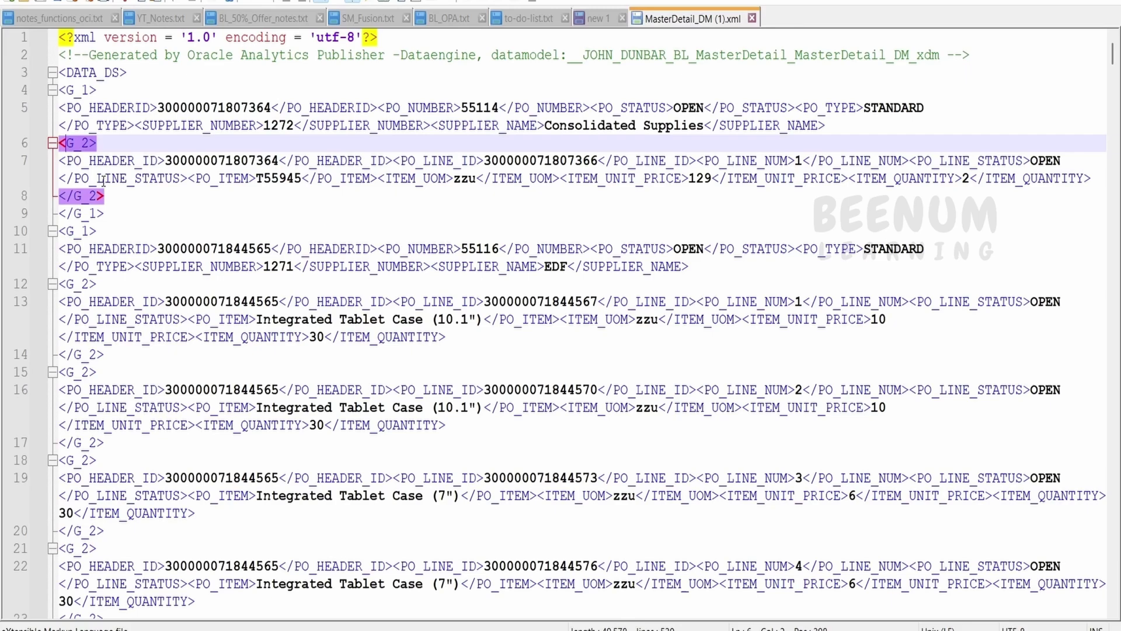
{"action": "scroll", "coordinate": [113, 197], "scroll_direction": "down", "scroll_amount": 1}
{"action": "left_click", "coordinate": [68, 180]}
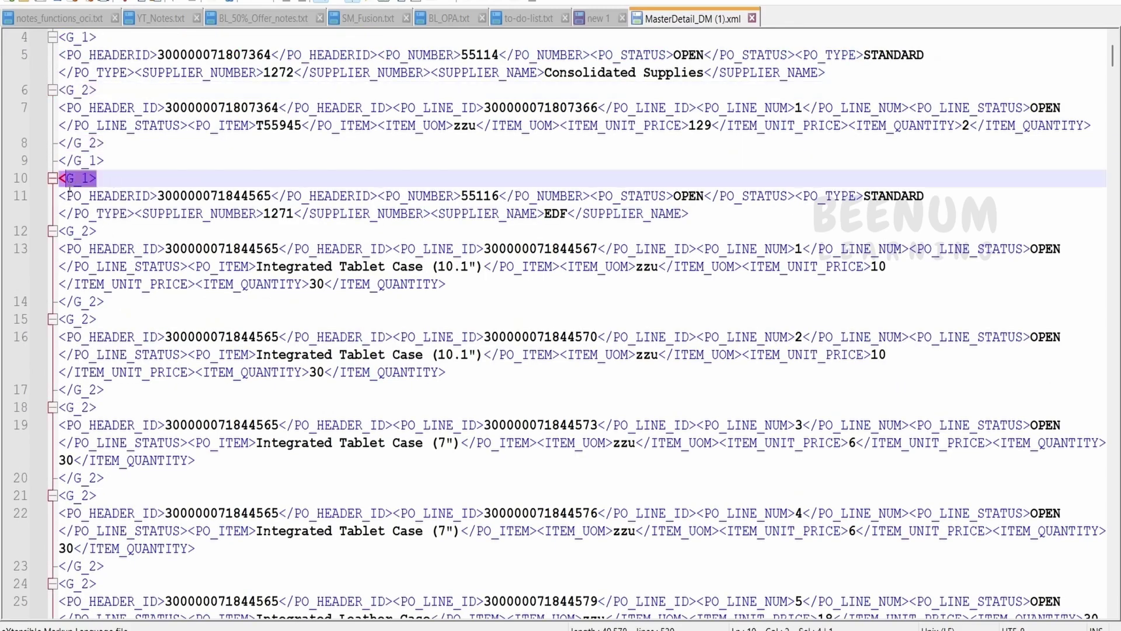
{"action": "scroll", "coordinate": [66, 180], "scroll_direction": "down", "scroll_amount": 6}
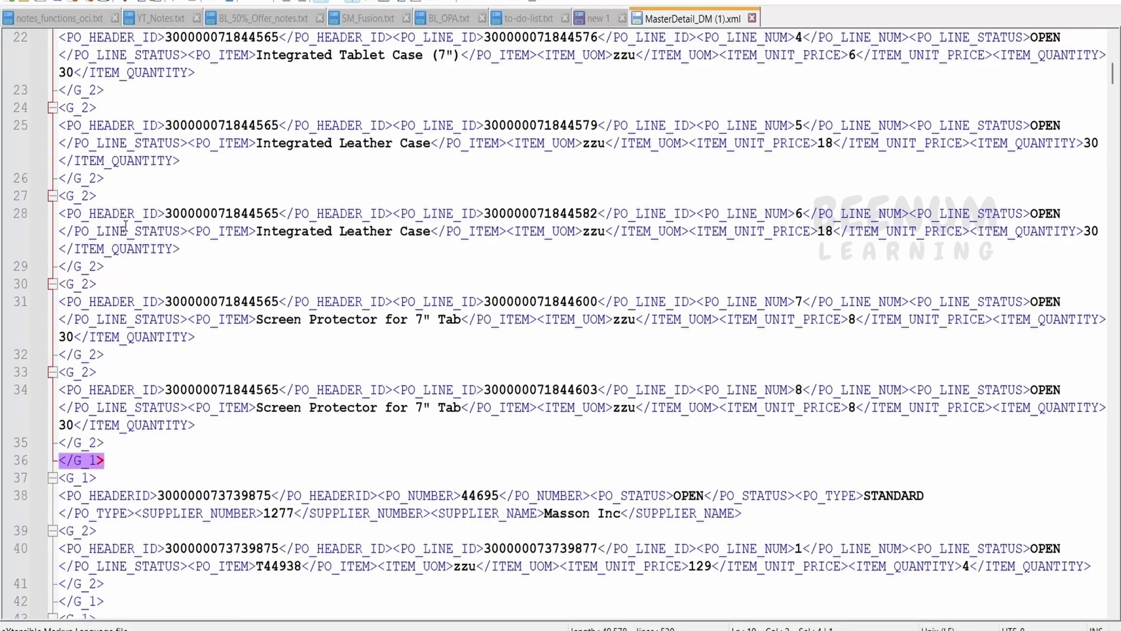
{"action": "scroll", "coordinate": [122, 445], "scroll_direction": "up", "scroll_amount": 1}
{"action": "left_click_drag", "start_coordinate": [128, 495], "coordinate": [42, 180]}
{"action": "double_click", "coordinate": [166, 143]}
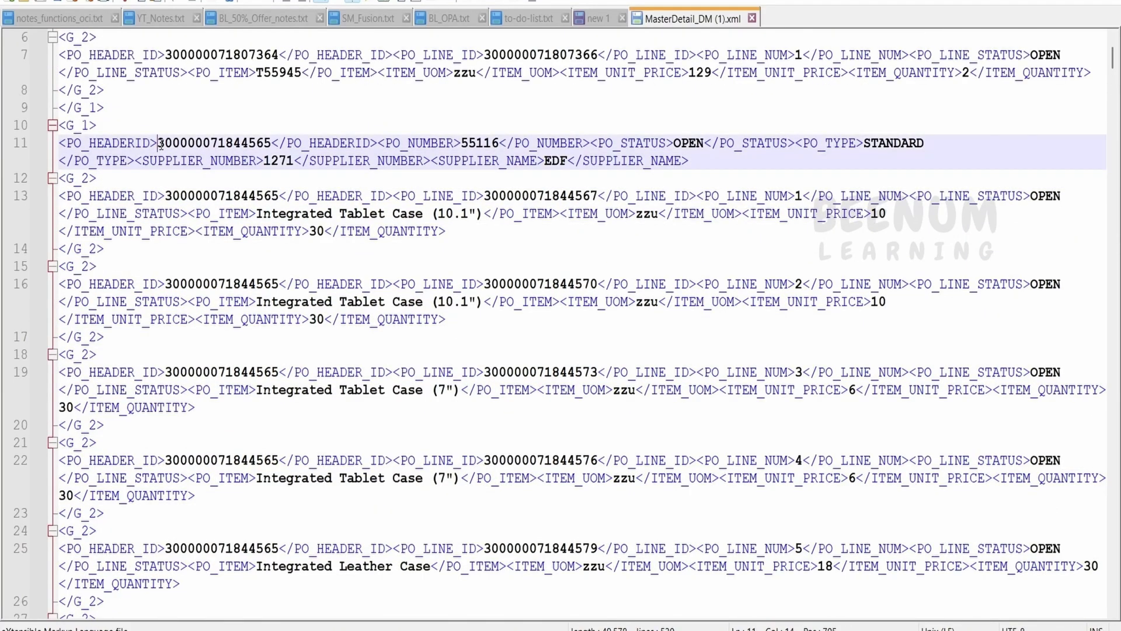
{"action": "scroll", "coordinate": [218, 490], "scroll_direction": "down", "scroll_amount": 5}
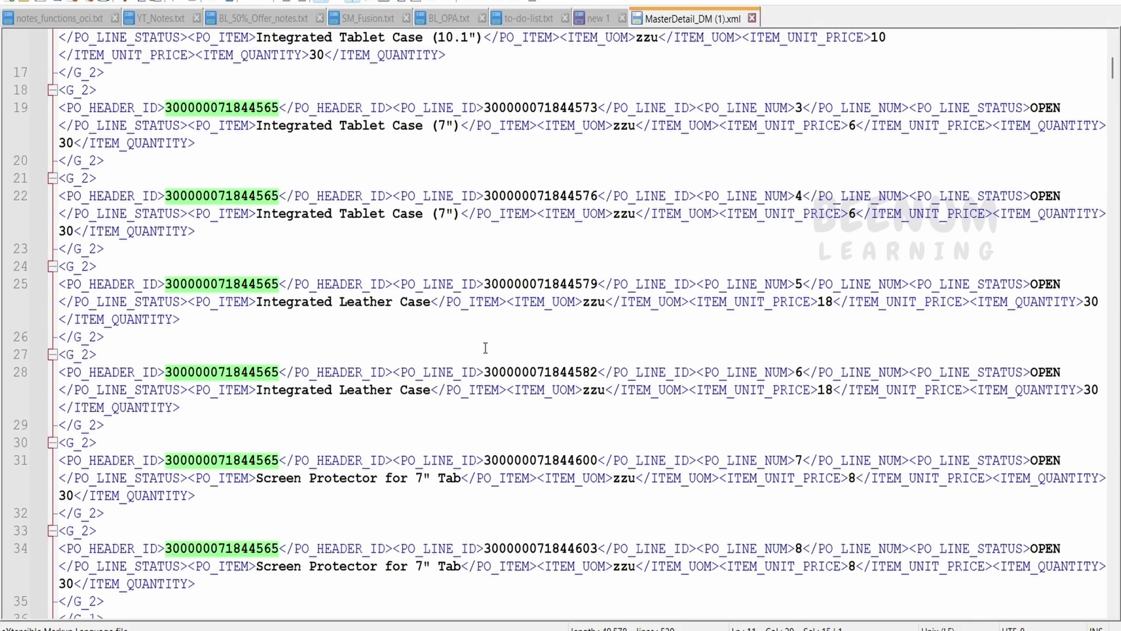
Start a Form layout in Word's Table Wizard grouped on /DATA_DS/G_1.
{"action": "scroll", "coordinate": [967, 394], "scroll_direction": "down", "scroll_amount": 10}
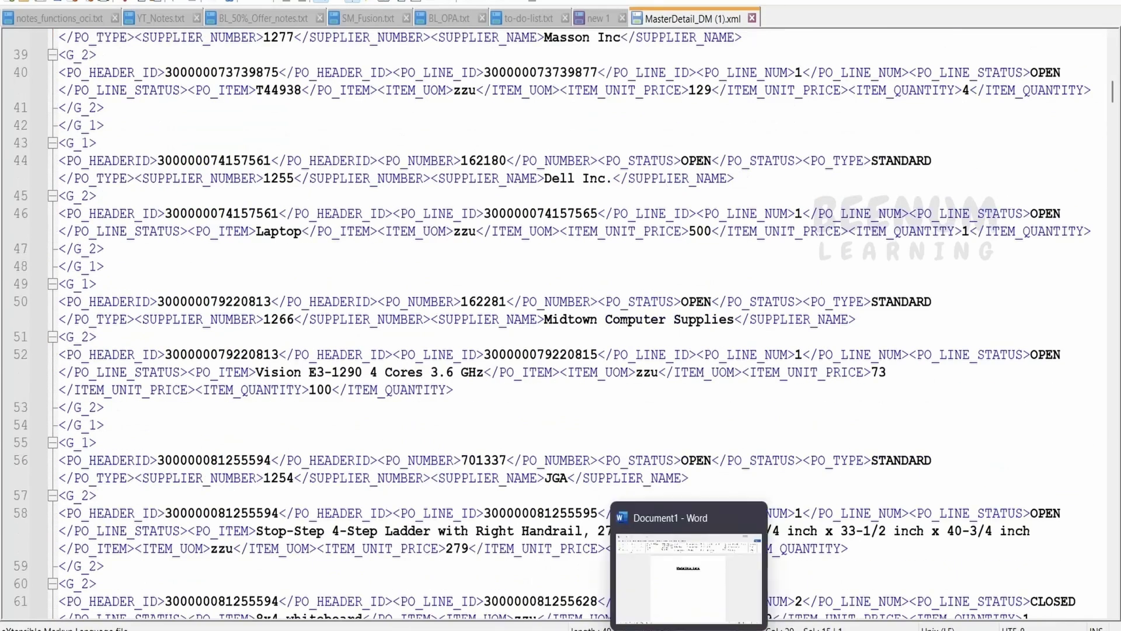
{"action": "left_click", "coordinate": [689, 626]}
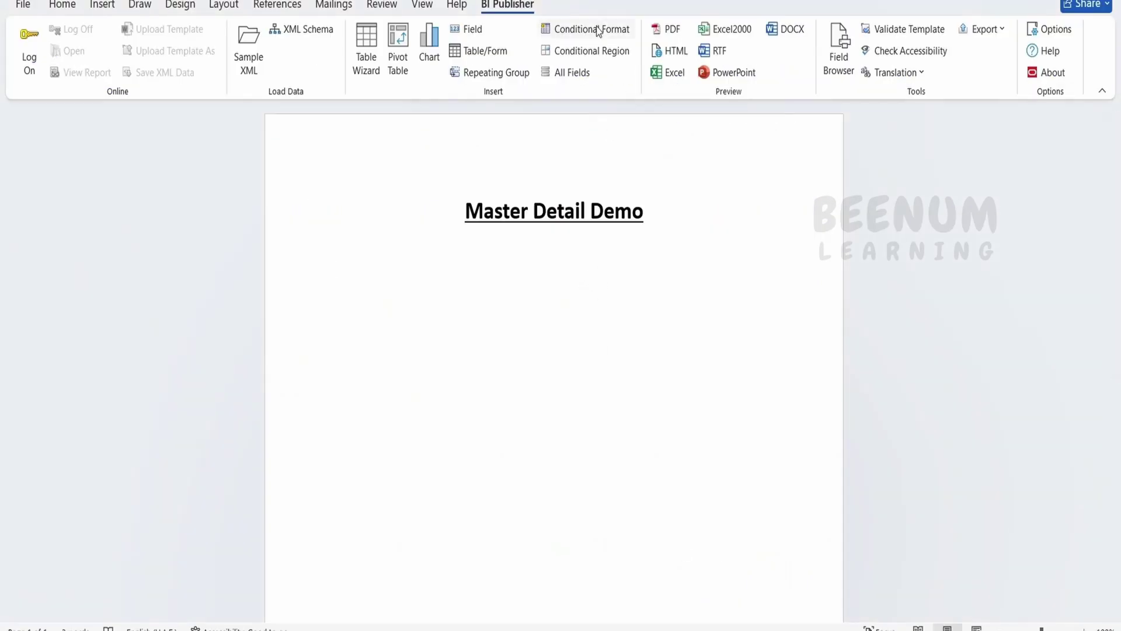
{"action": "left_click", "coordinate": [371, 69]}
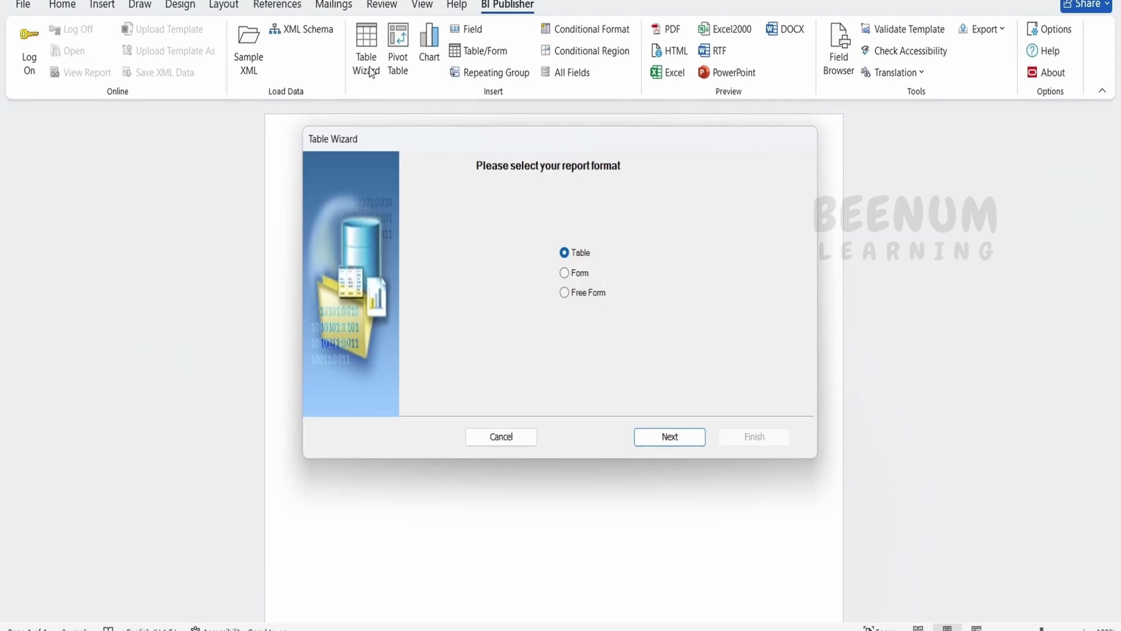
{"action": "left_click", "coordinate": [570, 276]}
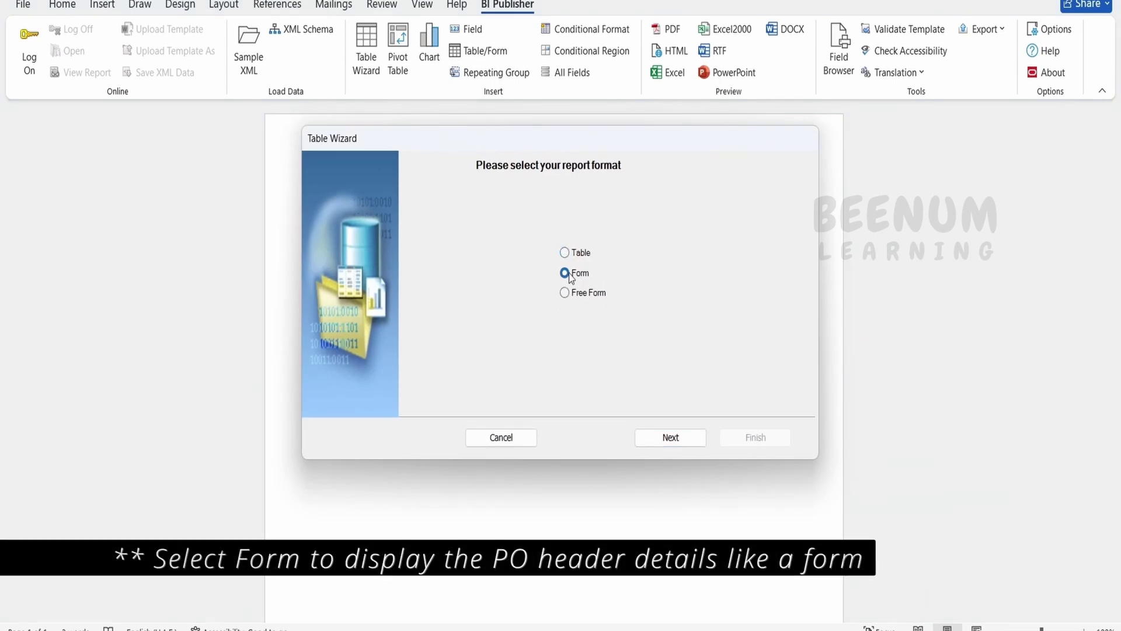
{"action": "left_click", "coordinate": [683, 436]}
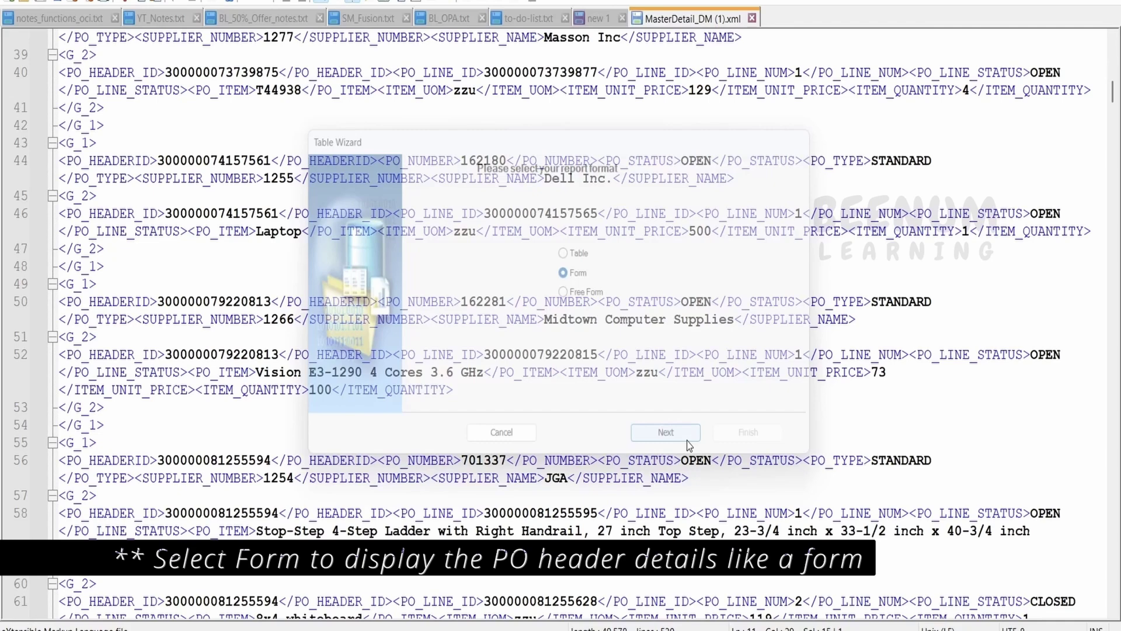
{"action": "left_click", "coordinate": [645, 275]}
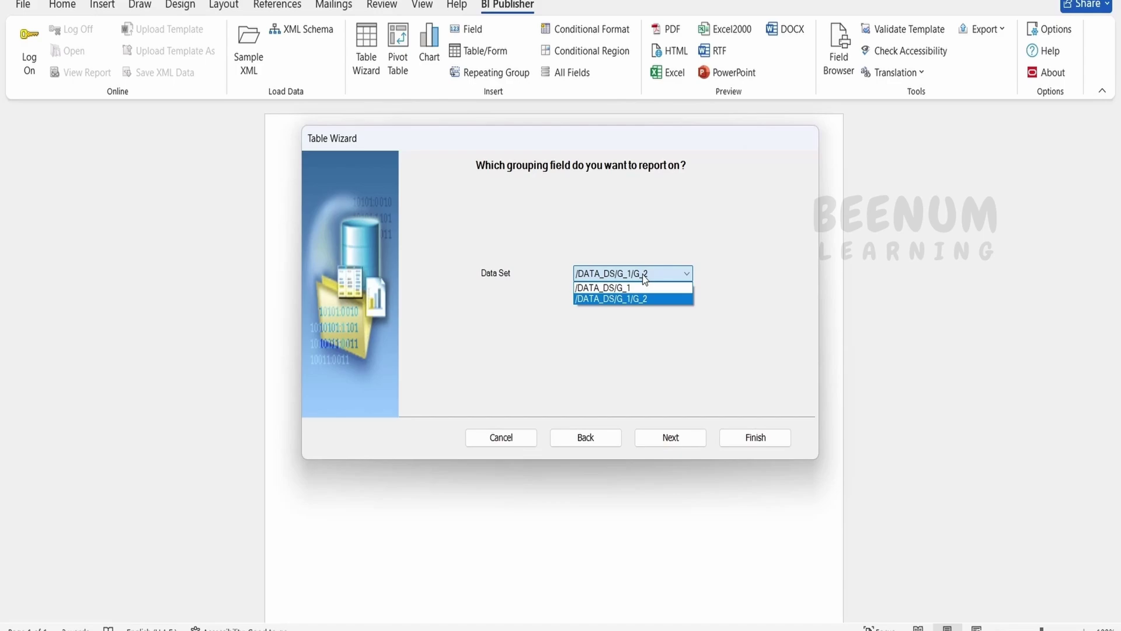
{"action": "left_click", "coordinate": [608, 287]}
Cross-check the G_1 group on lines 43–48 and its G_2 lines in the XML.
{"action": "key", "text": "alt+Tab"}
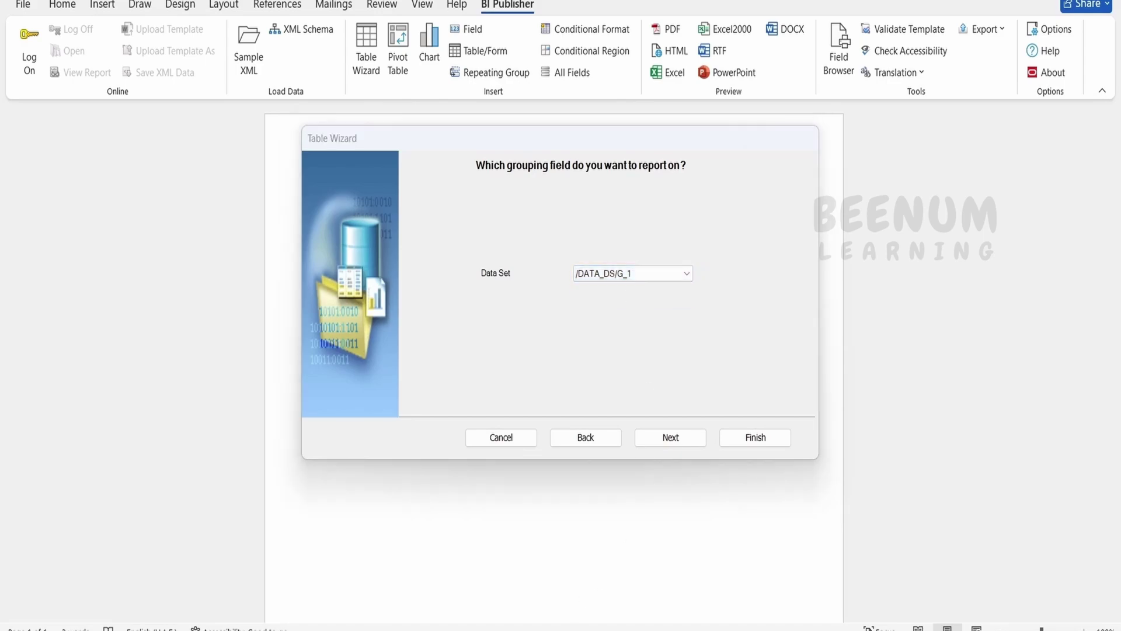
{"action": "left_click_drag", "start_coordinate": [114, 264], "coordinate": [58, 266]}
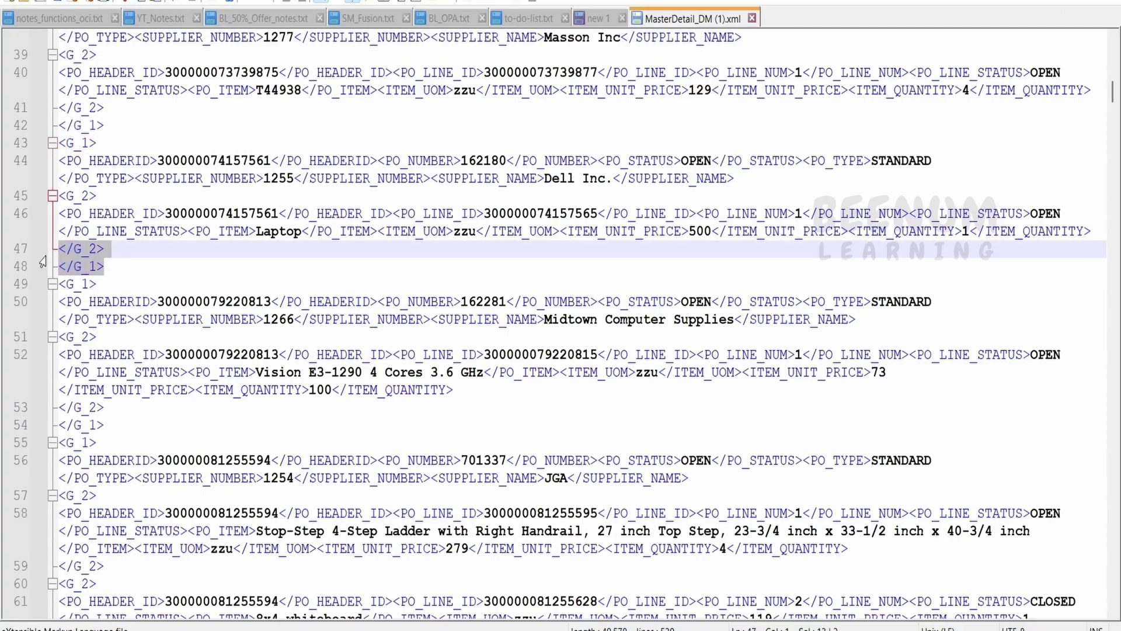
{"action": "left_click_drag", "start_coordinate": [96, 143], "coordinate": [57, 143]}
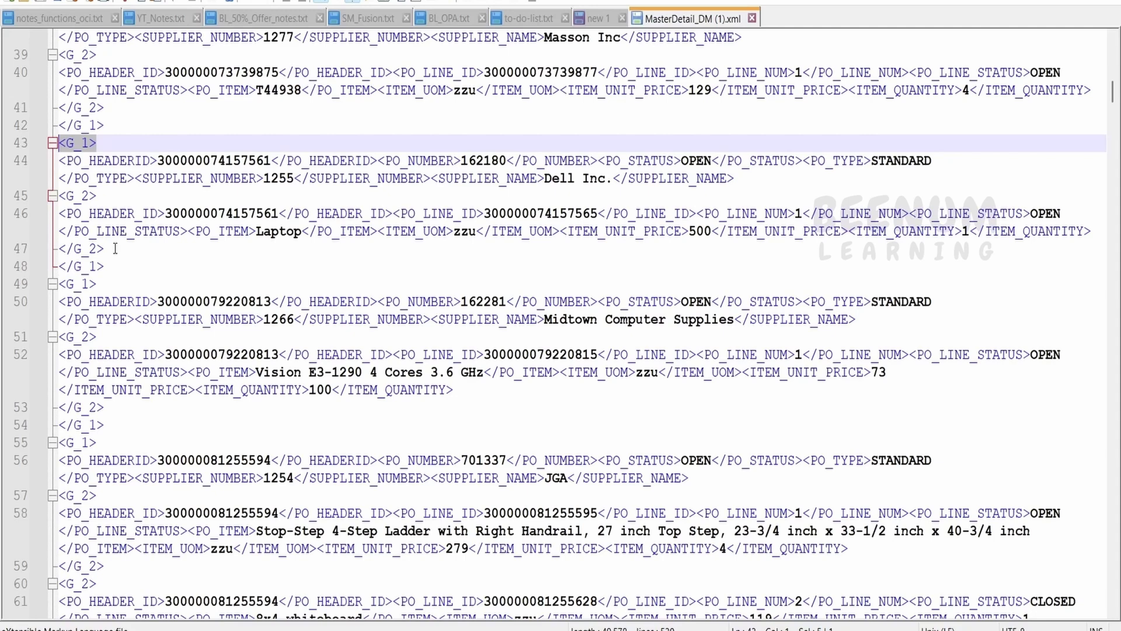
{"action": "left_click_drag", "start_coordinate": [115, 248], "coordinate": [60, 202]}
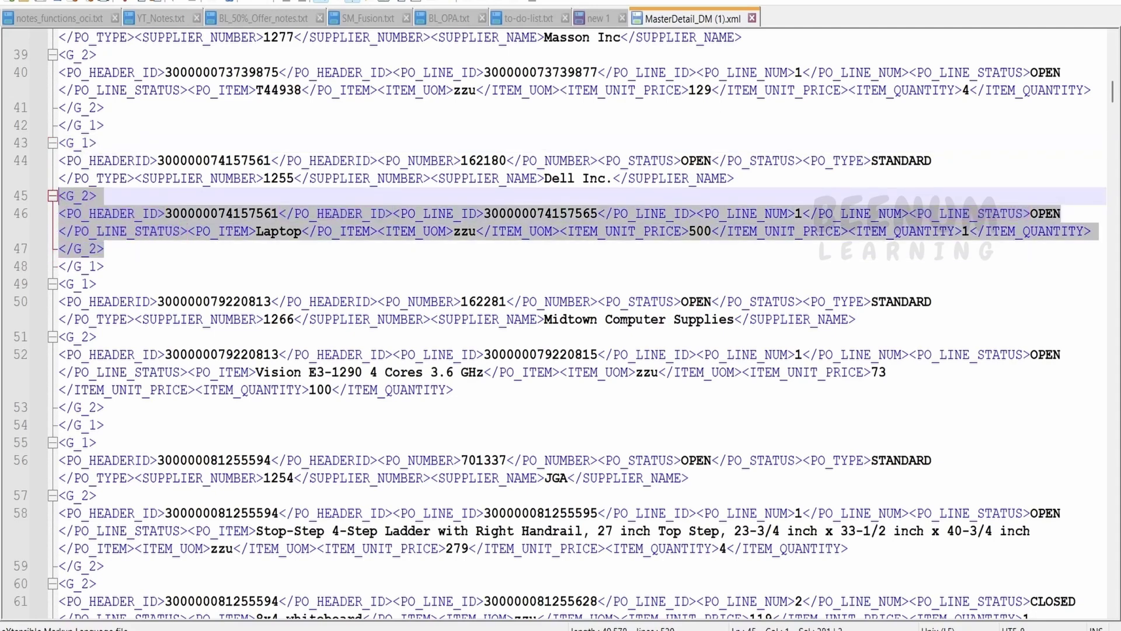
{"action": "key", "text": "alt+Tab"}
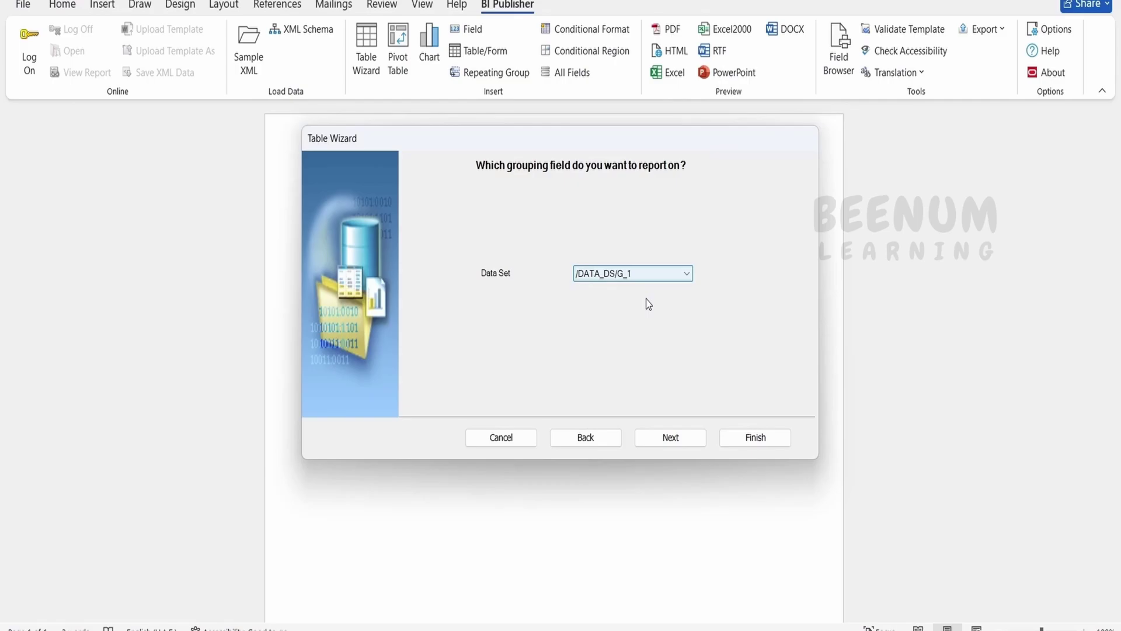
Add PO_HEADERID, PO_NUMBER, PO_STATUS and SUPPLIER_NAME to the form and finish the wizard.
{"action": "left_click", "coordinate": [662, 440]}
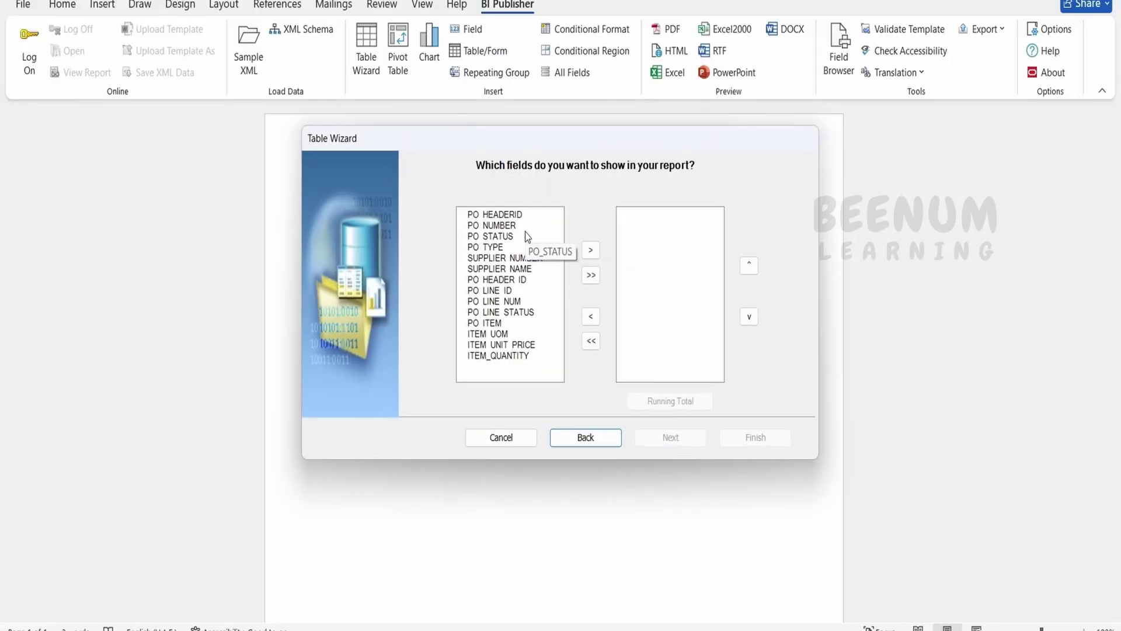
{"action": "left_click", "coordinate": [500, 215]}
{"action": "left_click", "coordinate": [590, 250]}
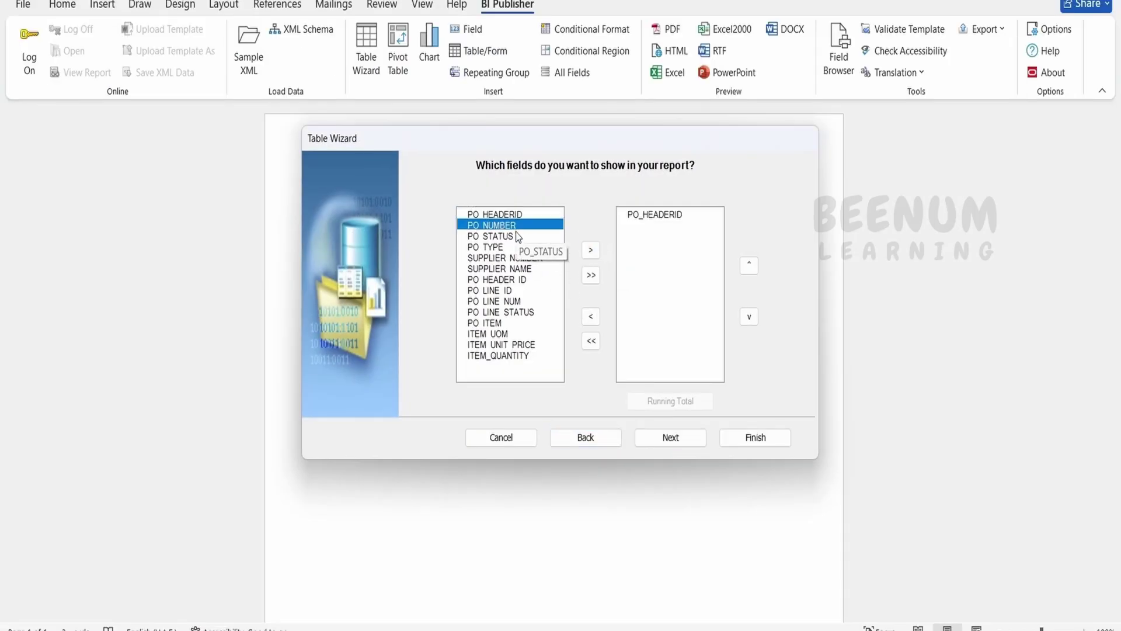
{"action": "left_click", "coordinate": [590, 250]}
{"action": "left_click", "coordinate": [591, 251]}
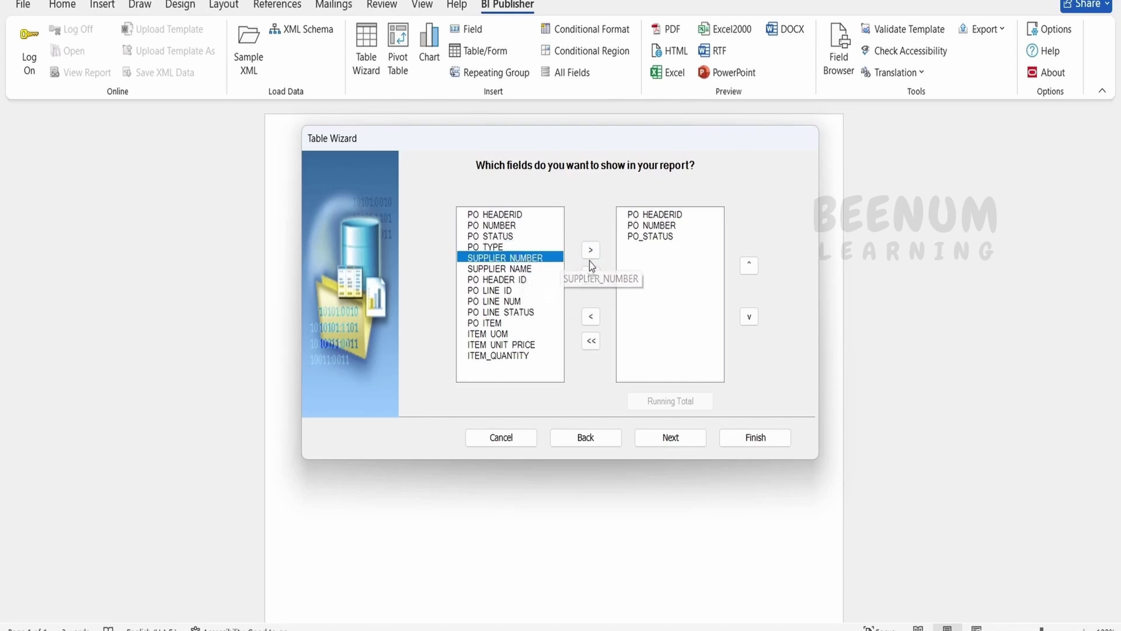
{"action": "left_click", "coordinate": [499, 269]}
{"action": "left_click", "coordinate": [591, 250]}
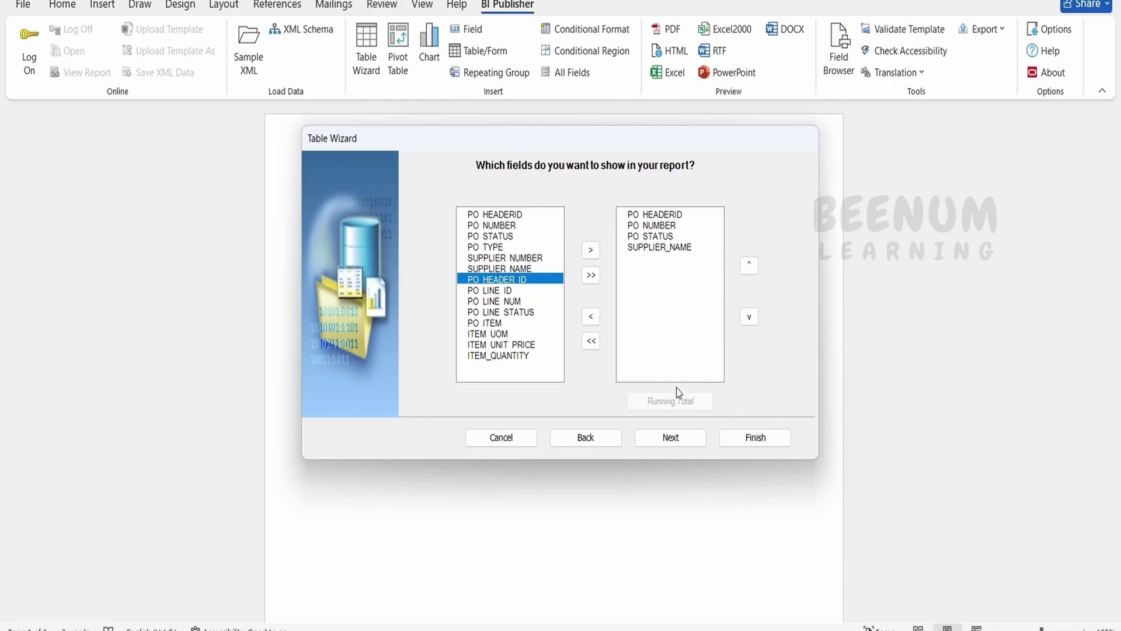
{"action": "left_click", "coordinate": [681, 437]}
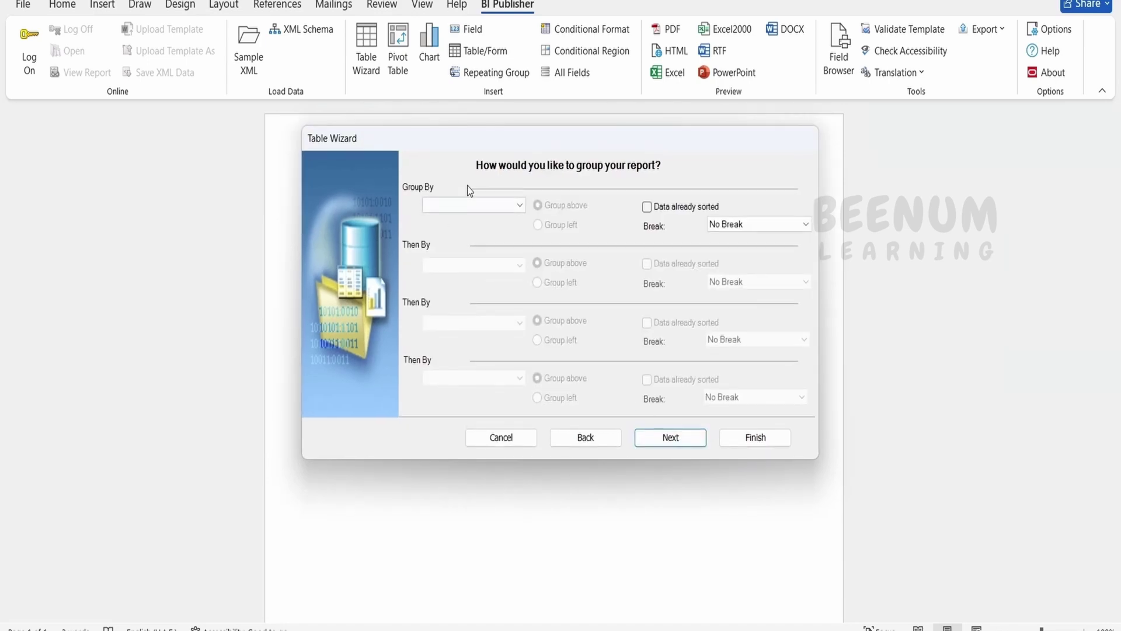
{"action": "left_click", "coordinate": [769, 438]}
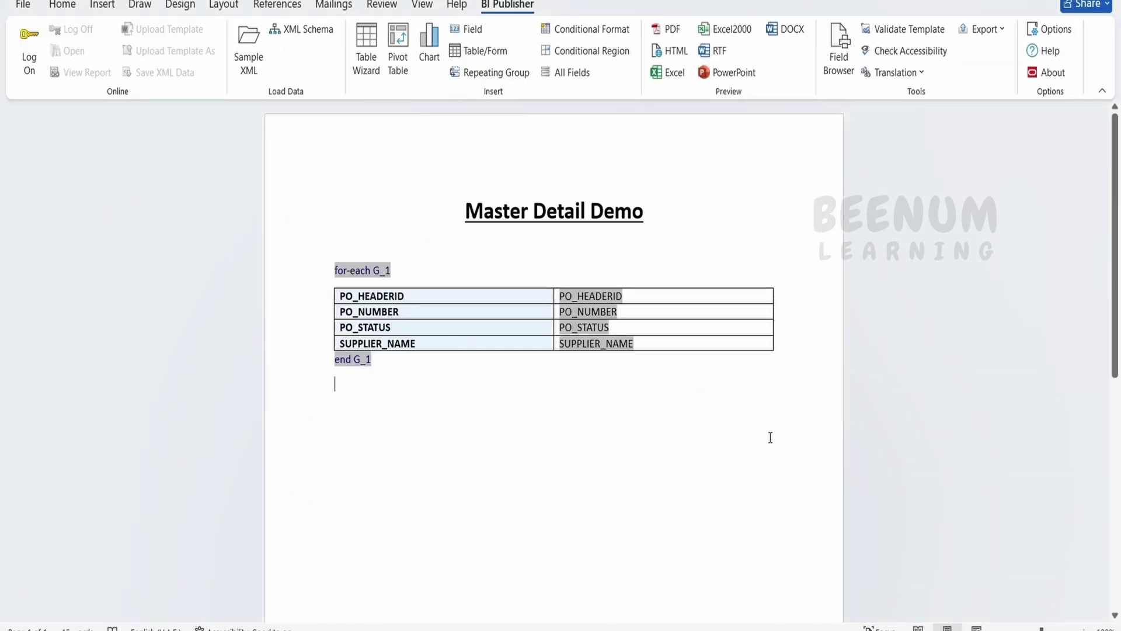
{"action": "left_click", "coordinate": [334, 358]}
{"action": "key", "text": "Return"}
{"action": "double_click", "coordinate": [365, 271]}
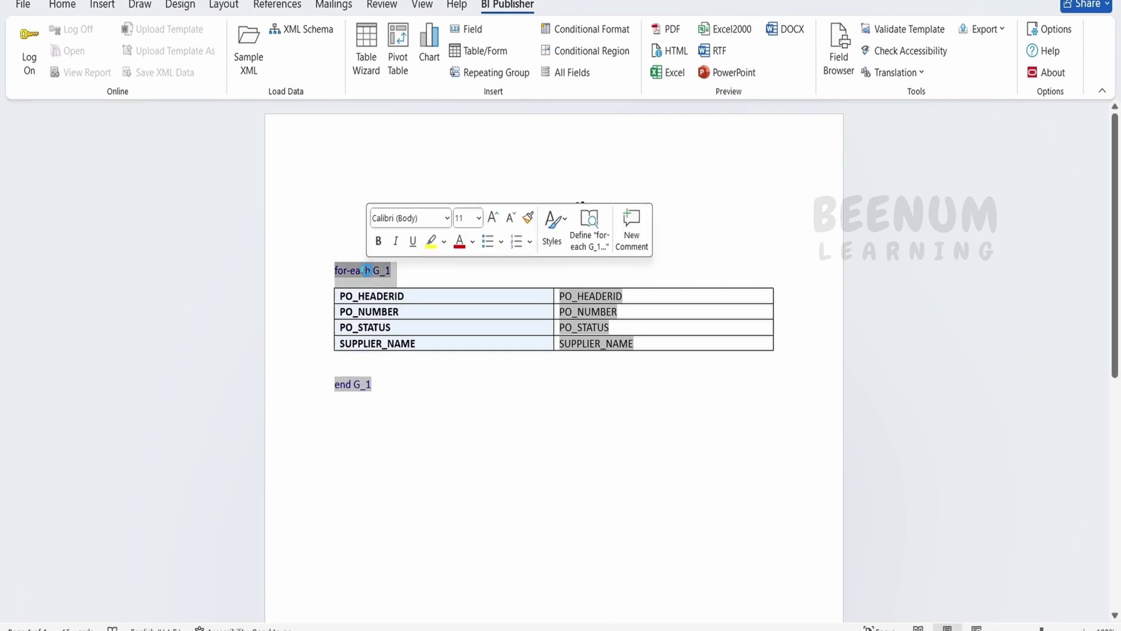
{"action": "left_click", "coordinate": [140, 29]}
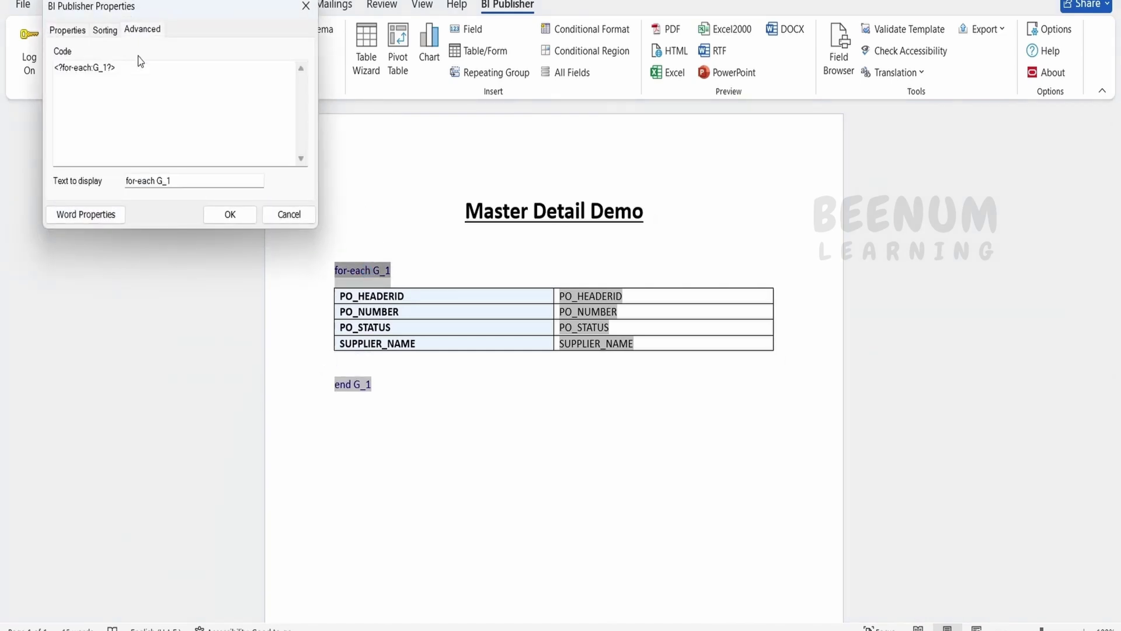
{"action": "left_click", "coordinate": [156, 78]}
{"action": "key", "text": "ctrl+a"}
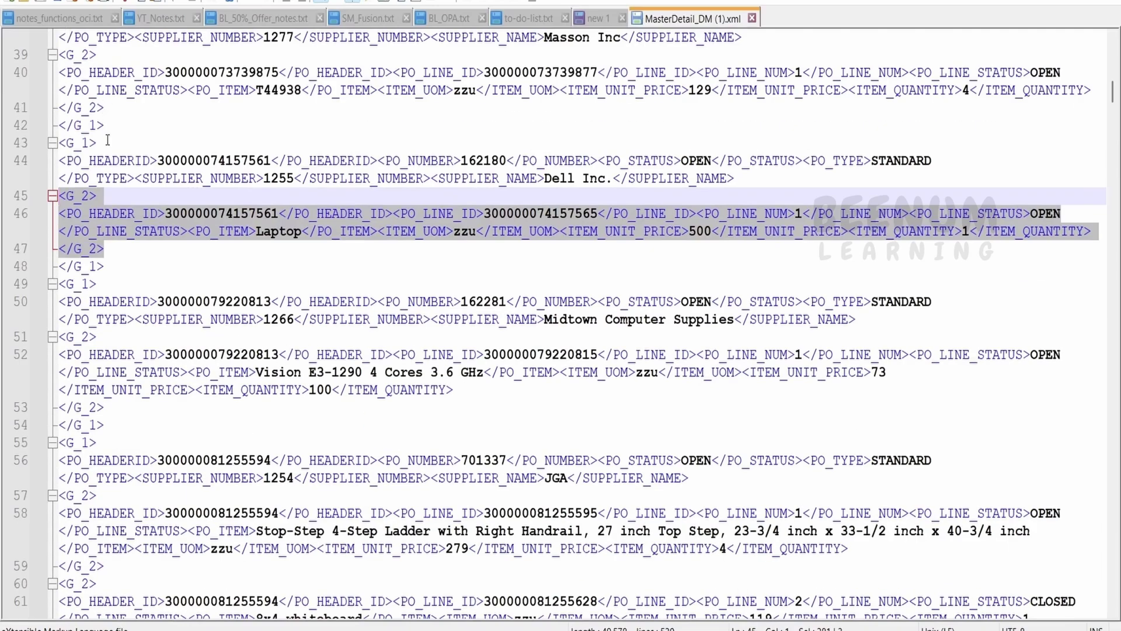
{"action": "left_click_drag", "start_coordinate": [107, 140], "coordinate": [59, 143]}
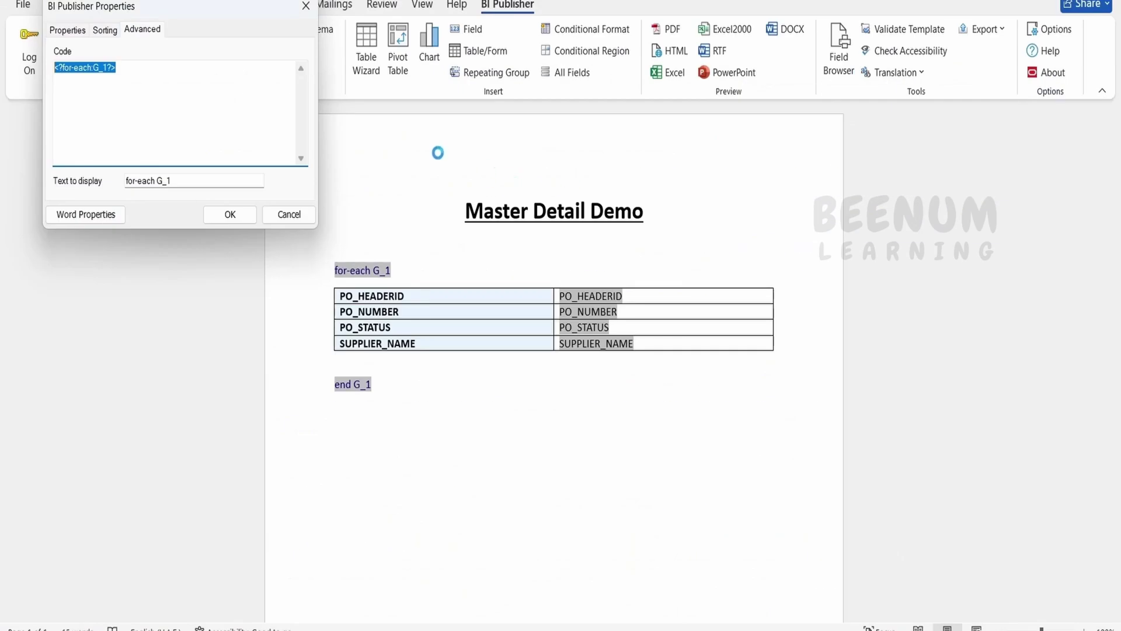
{"action": "key", "text": "Escape"}
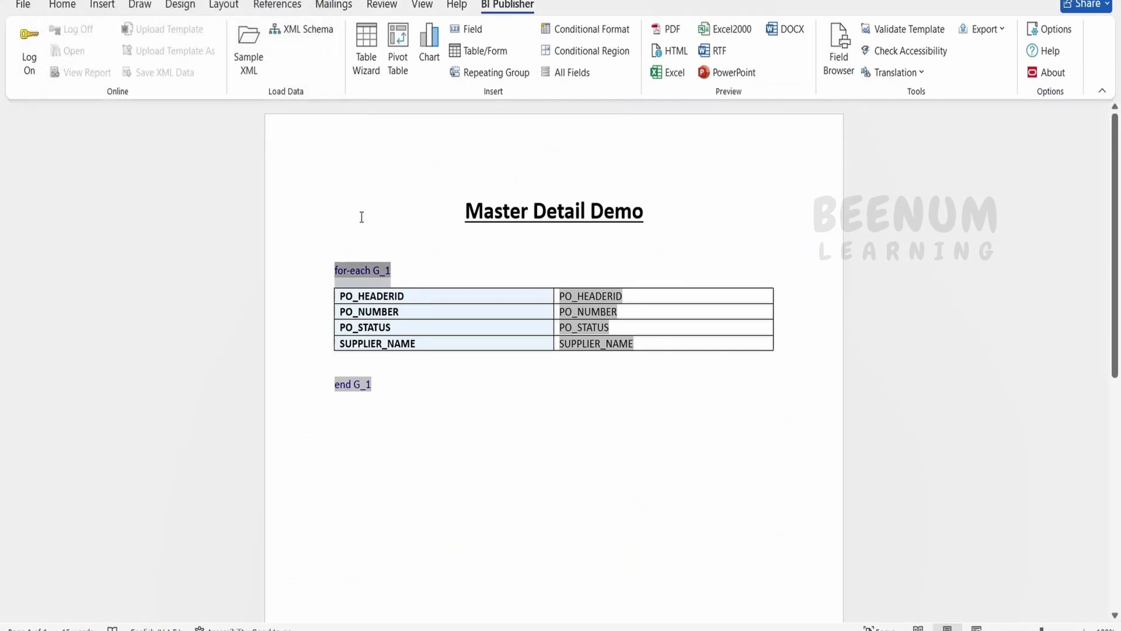
{"action": "double_click", "coordinate": [569, 294]}
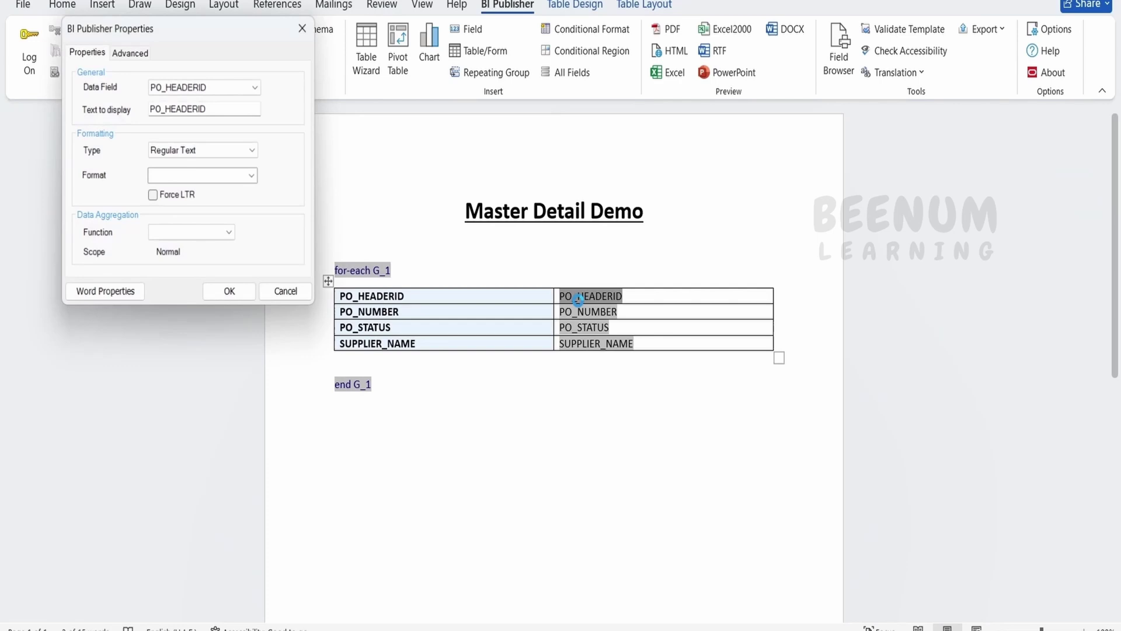
{"action": "left_click", "coordinate": [130, 52]}
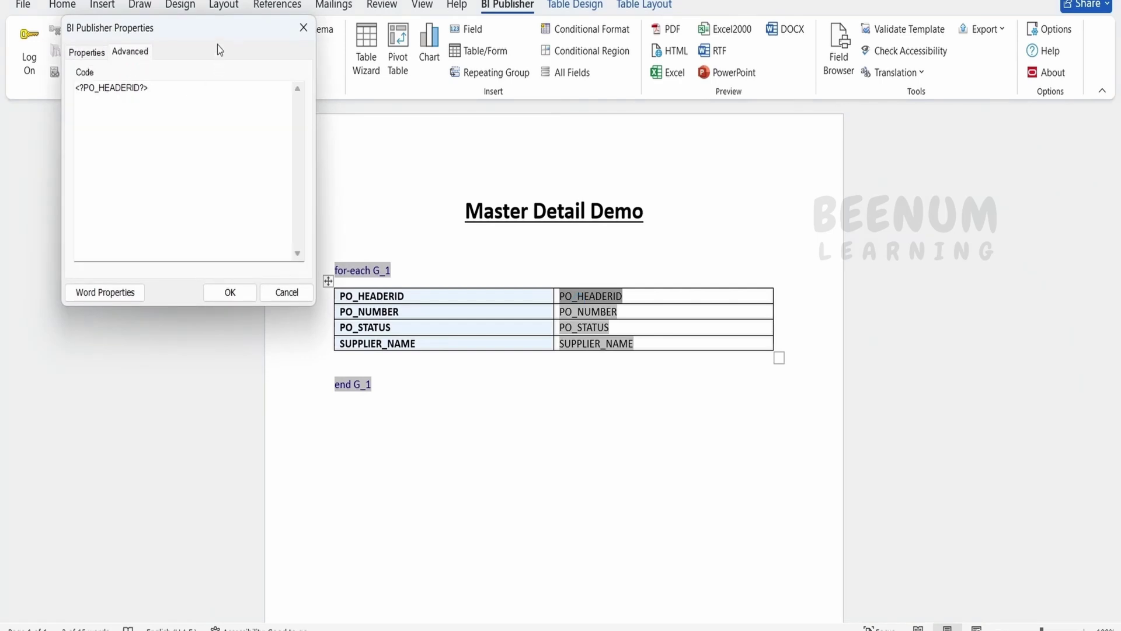
{"action": "left_click", "coordinate": [303, 27]}
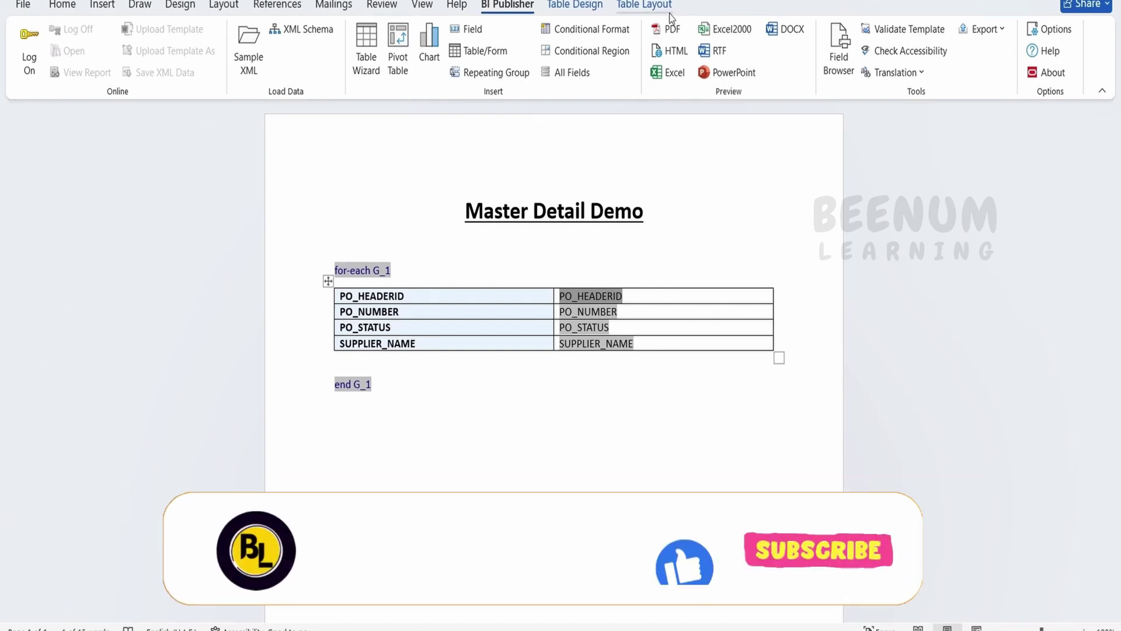
Preview the template as PDF, saving it as MasterDetail_RTF in Downloads.
{"action": "left_click", "coordinate": [671, 30]}
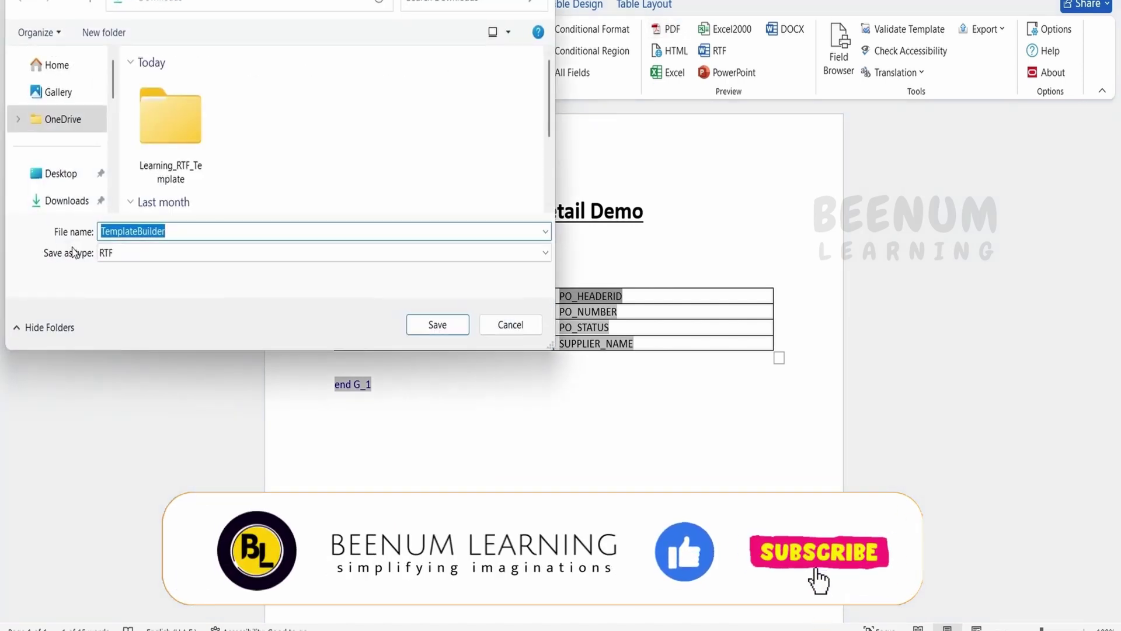
{"action": "left_click", "coordinate": [67, 200]}
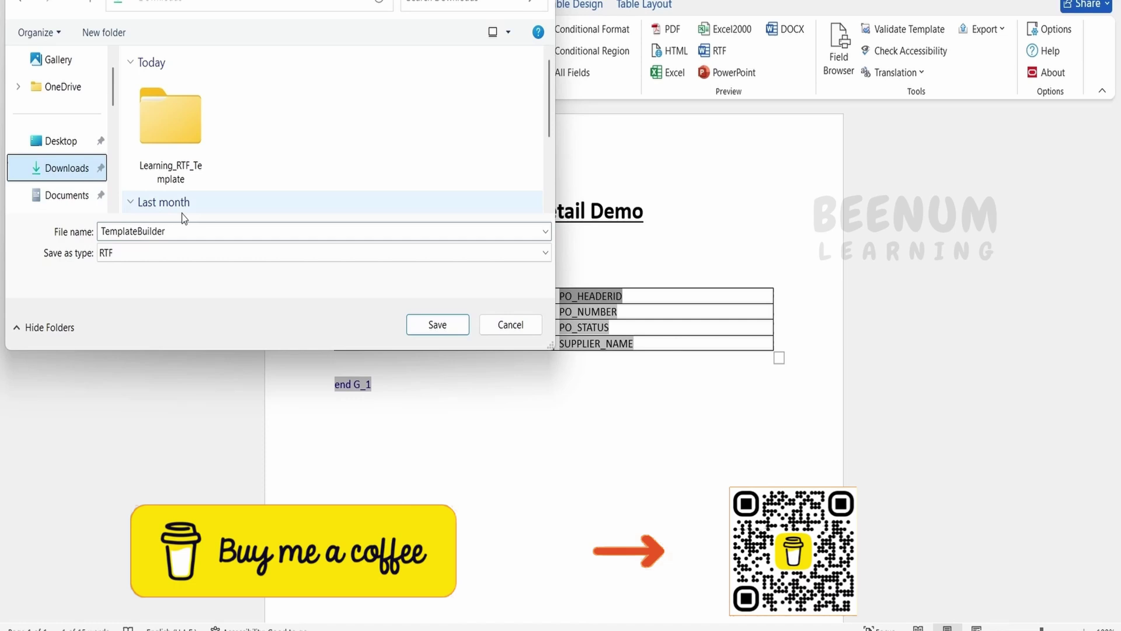
{"action": "double_click", "coordinate": [167, 231]}
{"action": "type", "text": "Master"}
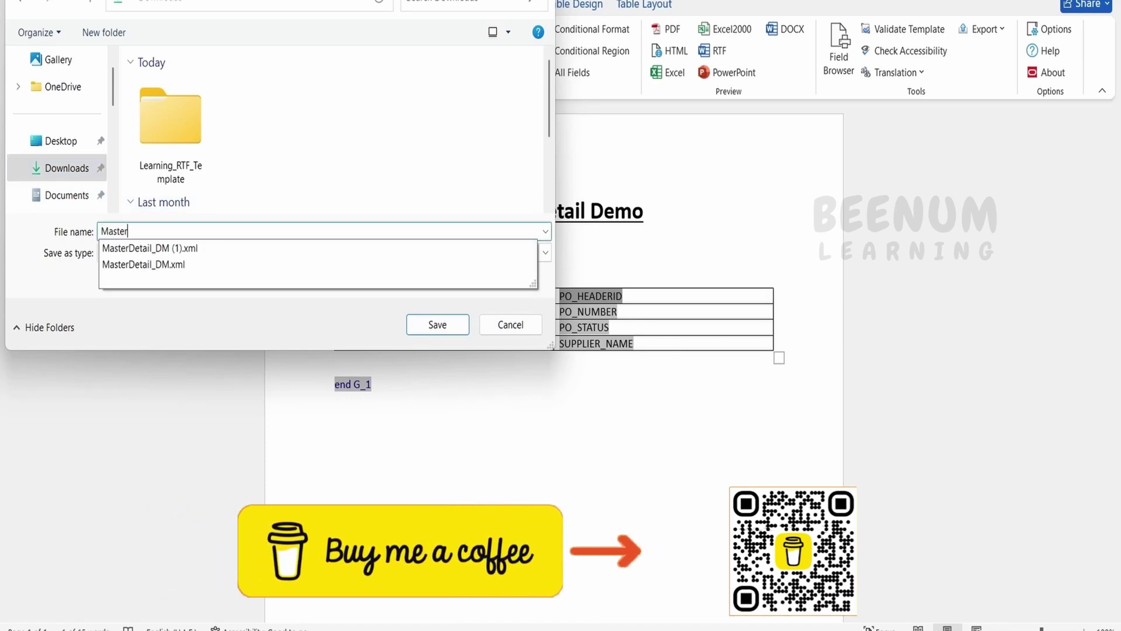
{"action": "type", "text": "Detail_RTF"}
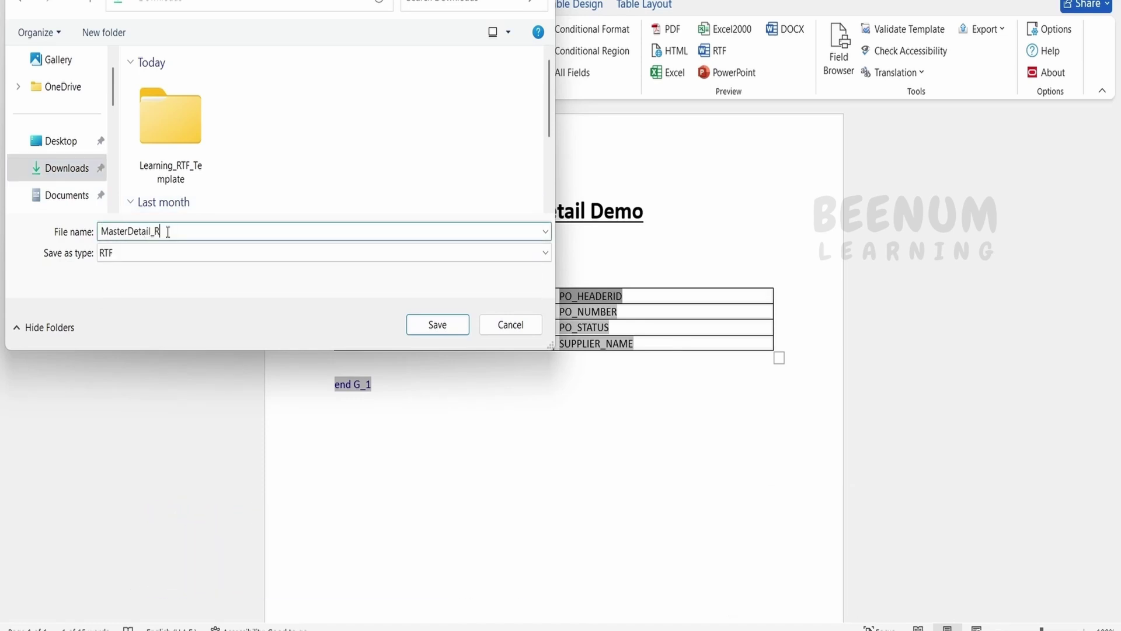
{"action": "left_click", "coordinate": [455, 322]}
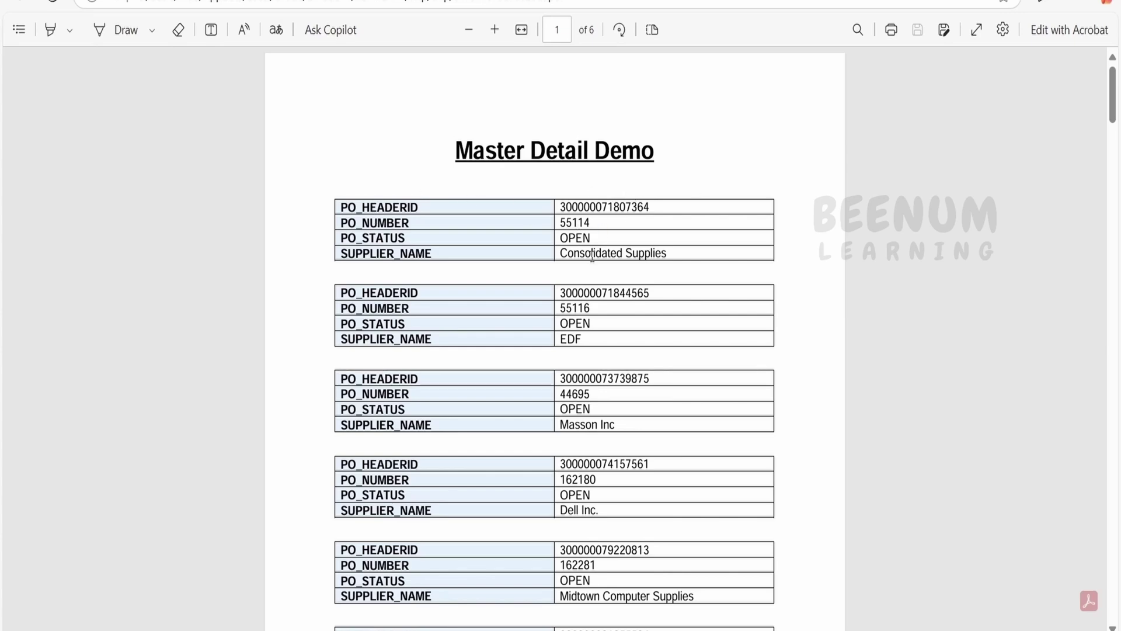
Scroll through the six-page PDF preview of the purchase order header forms.
{"action": "scroll", "coordinate": [625, 283], "scroll_direction": "down", "scroll_amount": 20}
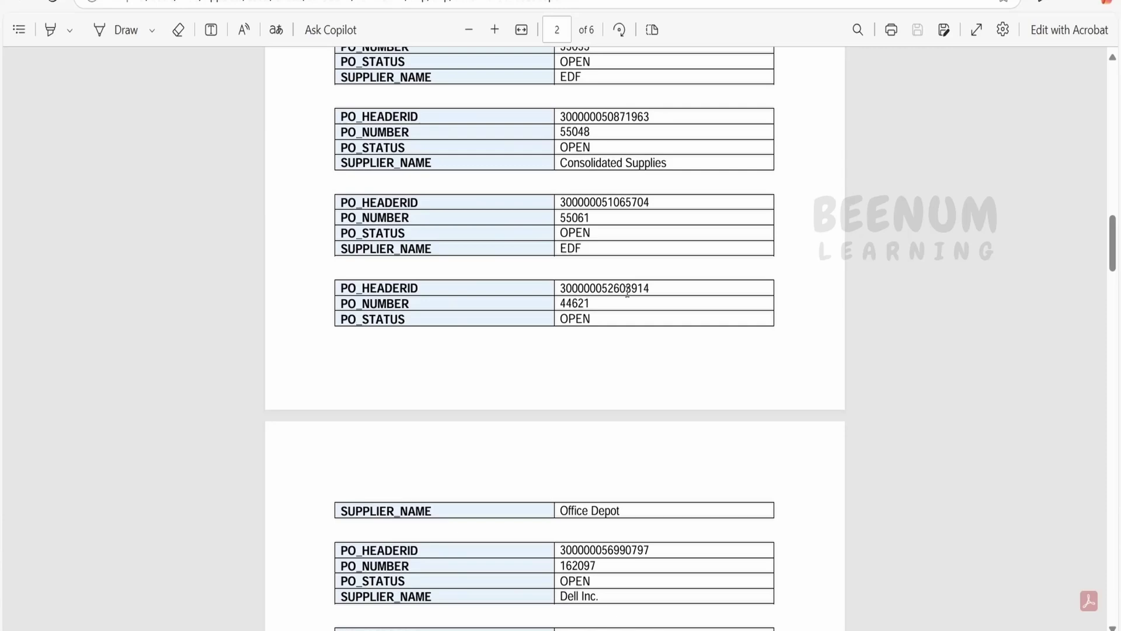
{"action": "scroll", "coordinate": [630, 281], "scroll_direction": "down", "scroll_amount": 15}
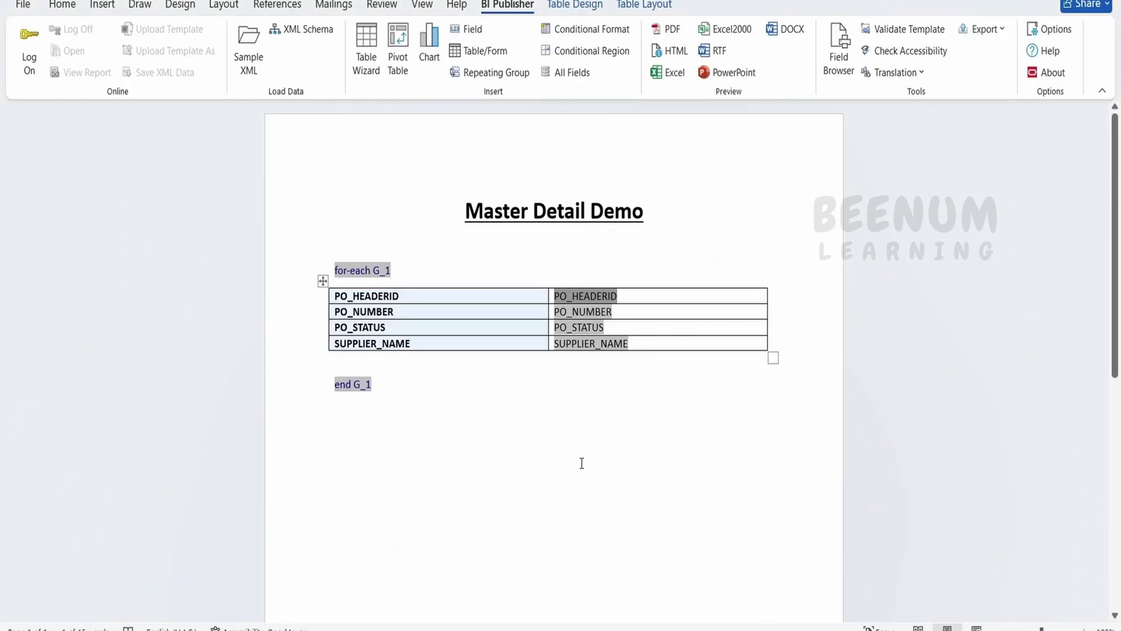
Add a blank line before end G_1 and start a Table Wizard table on data set /DATA_DS/G_1/G_2.
{"action": "left_click", "coordinate": [383, 357]}
{"action": "key", "text": "Return"}
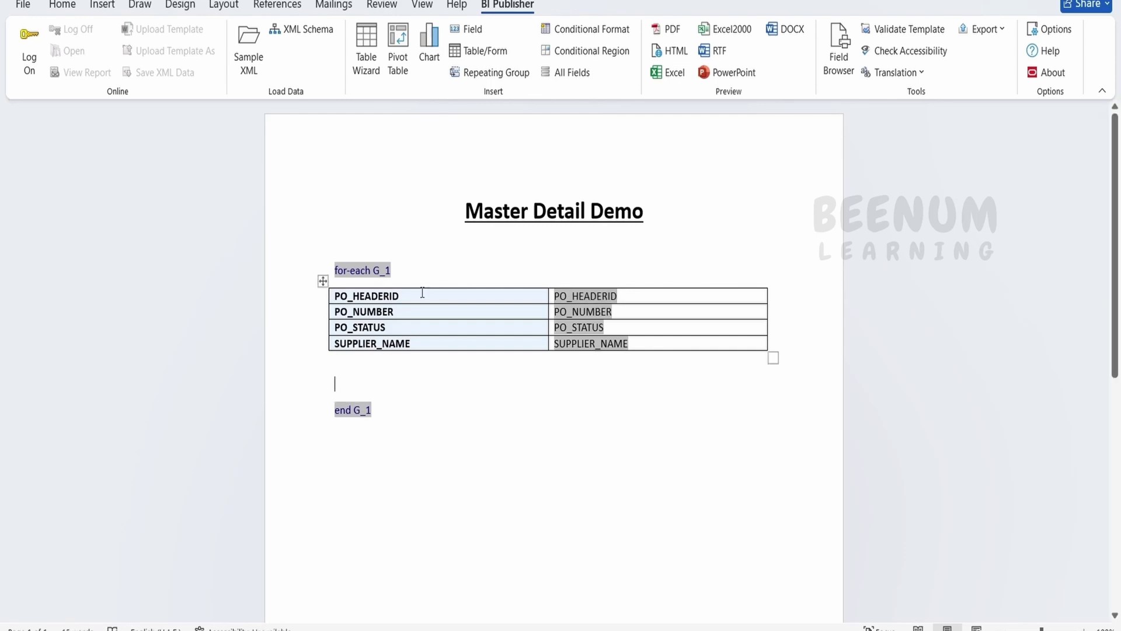
{"action": "left_click", "coordinate": [378, 73]}
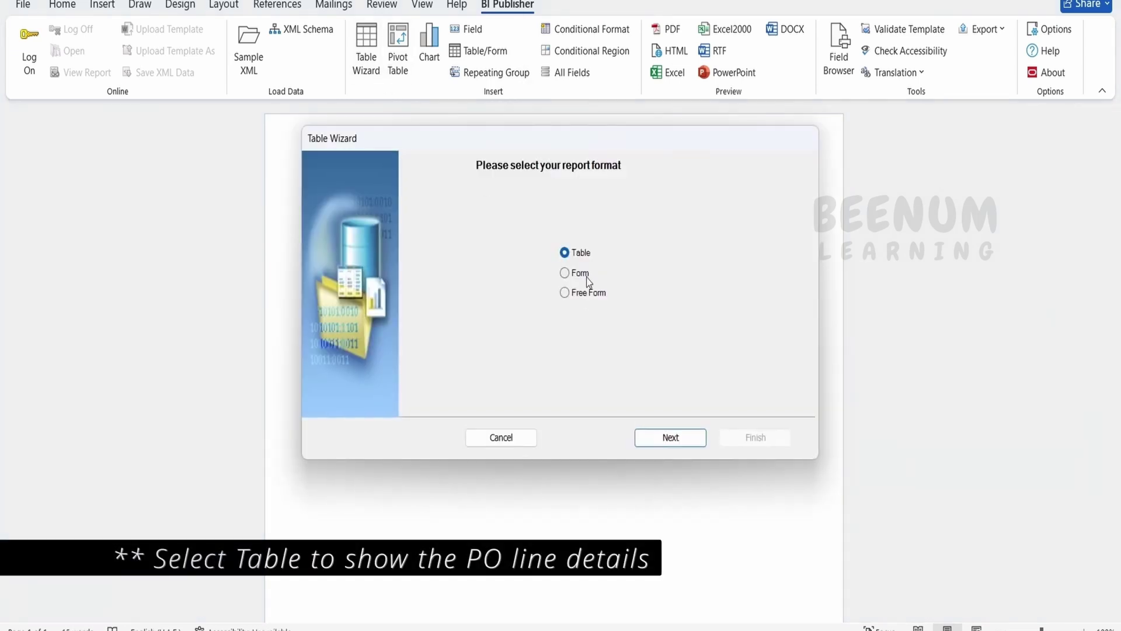
{"action": "left_click", "coordinate": [671, 437]}
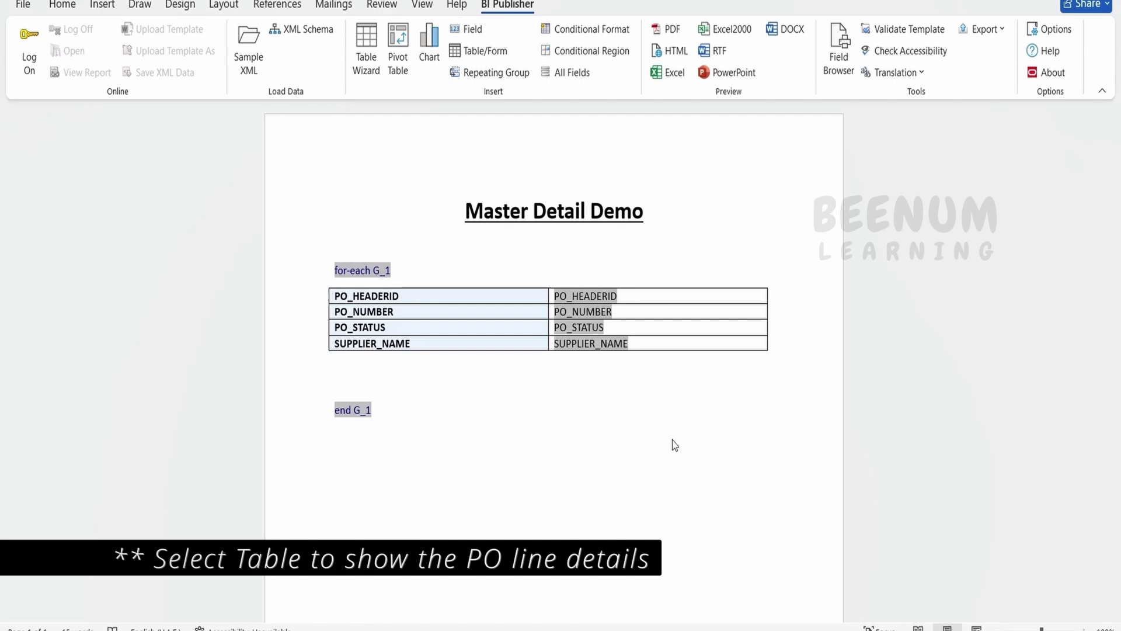
{"action": "left_click", "coordinate": [648, 278]}
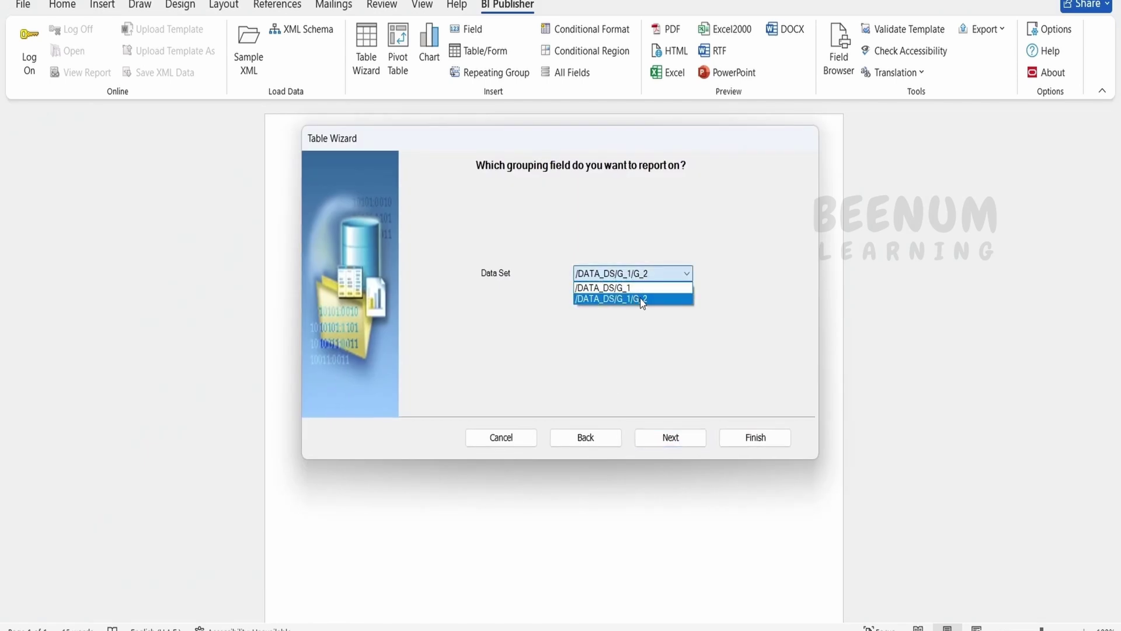
{"action": "left_click", "coordinate": [591, 314]}
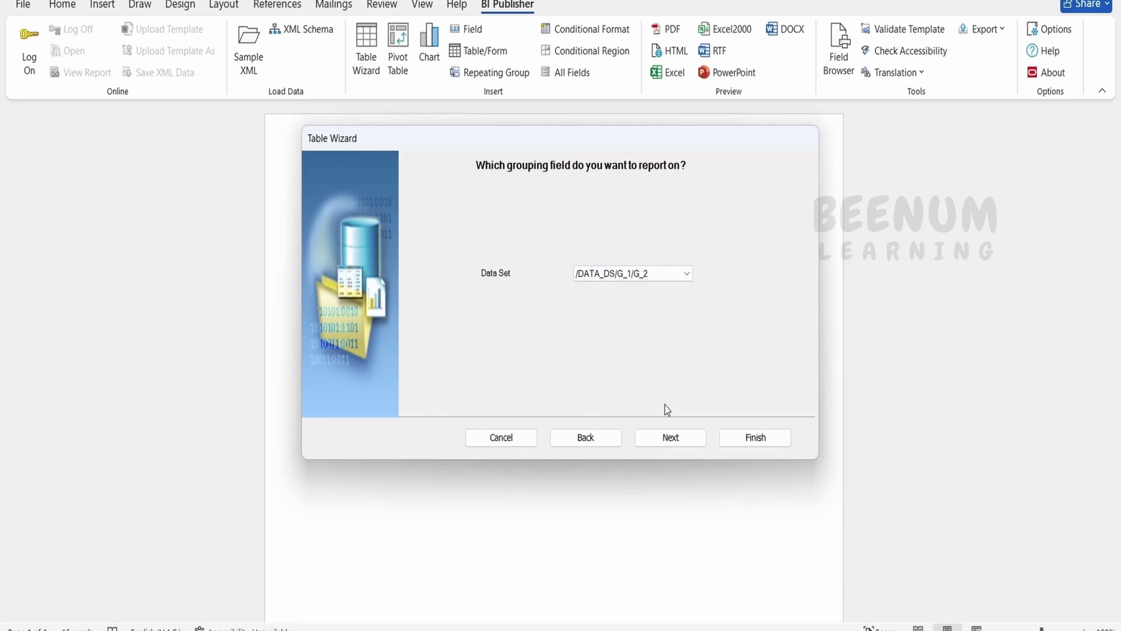
{"action": "left_click", "coordinate": [664, 439]}
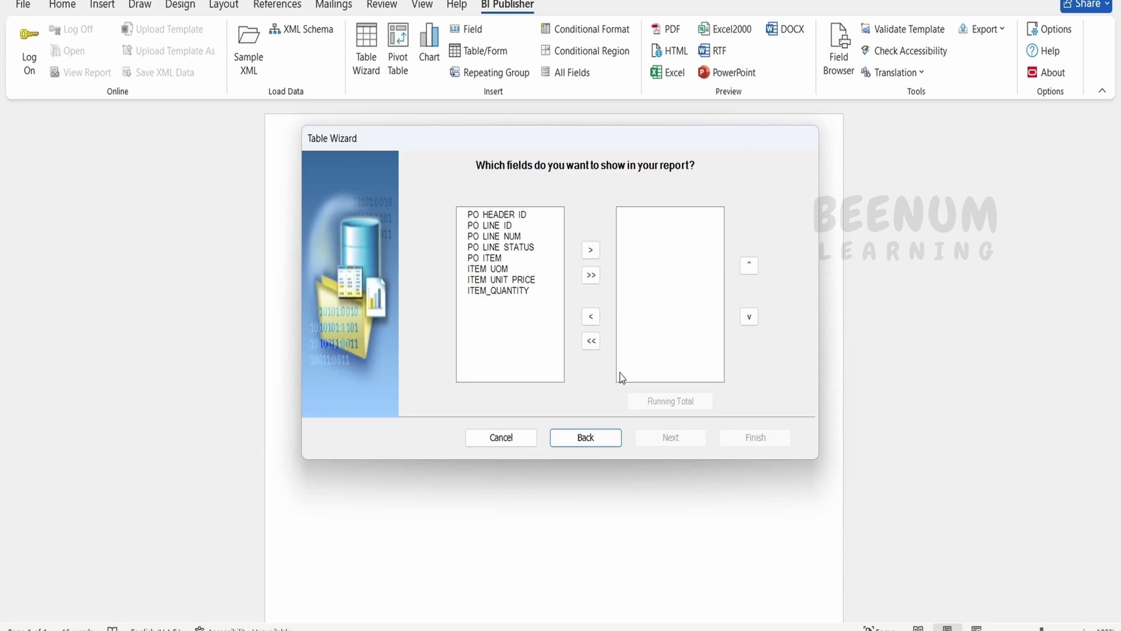
Add PO_LINE_ID, PO_LINE_NUM, PO_LINE_STATUS, PO_ITEM, ITEM_UNIT_PRICE and ITEM_QUANTITY, then finish the wizard.
{"action": "left_click", "coordinate": [556, 216]}
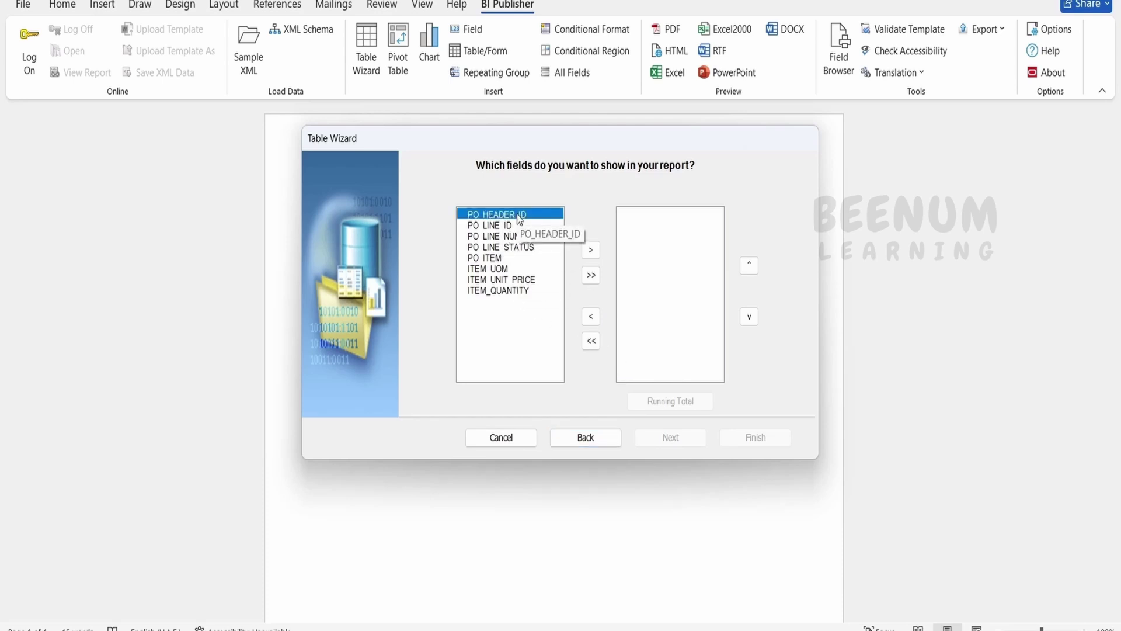
{"action": "left_click", "coordinate": [554, 226]}
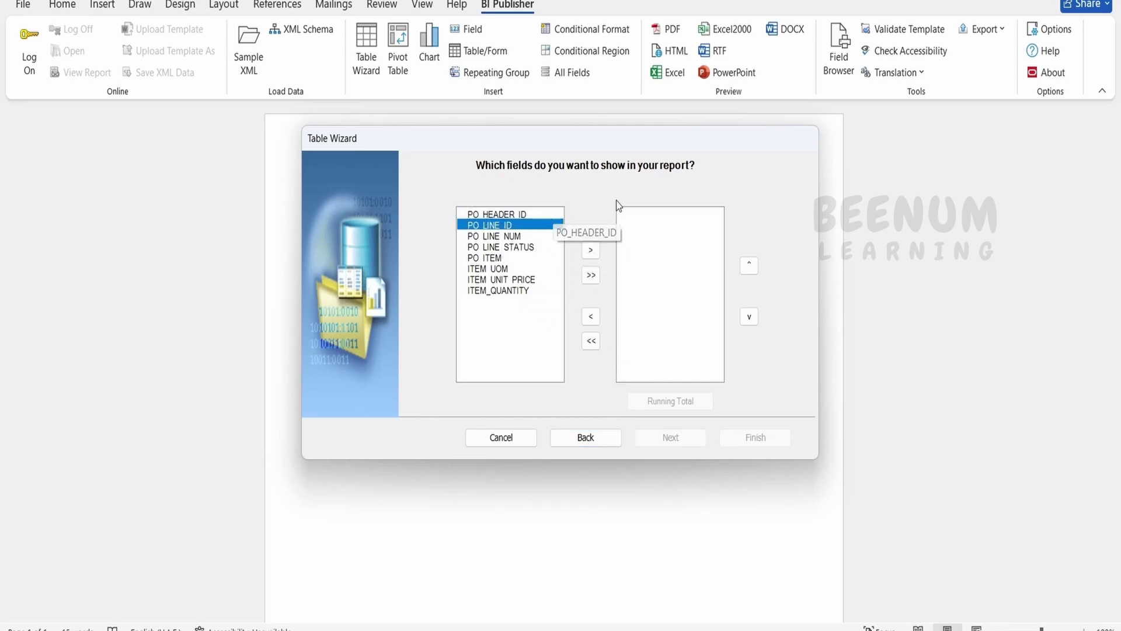
{"action": "left_click_drag", "start_coordinate": [611, 142], "coordinate": [466, 317]}
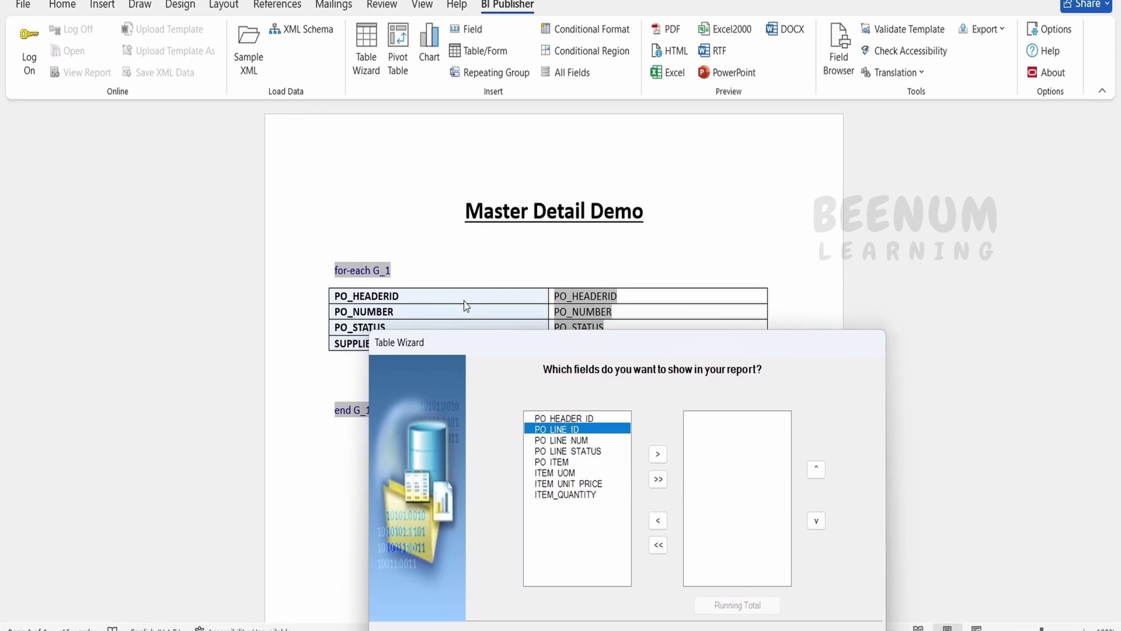
{"action": "left_click_drag", "start_coordinate": [571, 344], "coordinate": [687, 158]}
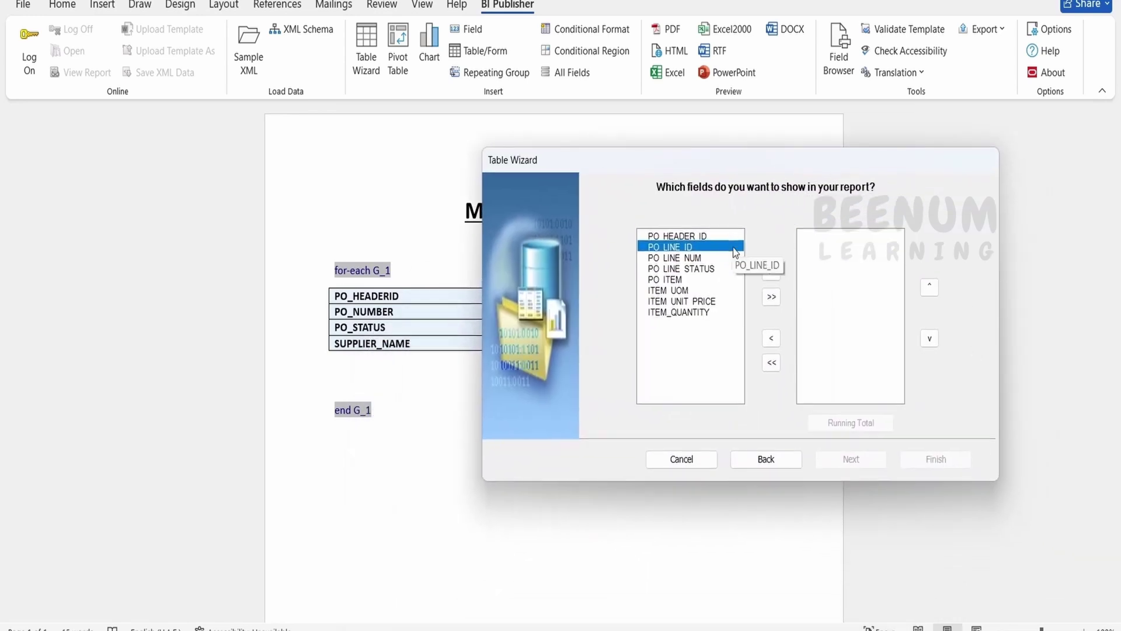
{"action": "left_click", "coordinate": [771, 272]}
{"action": "left_click", "coordinate": [771, 272]}
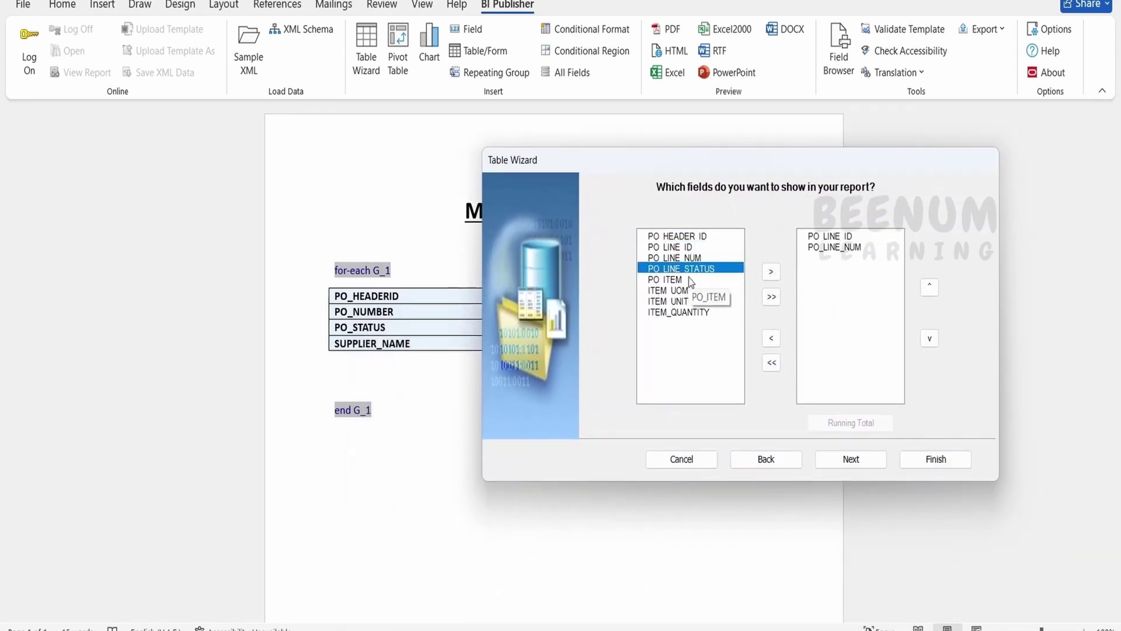
{"action": "left_click", "coordinate": [772, 272]}
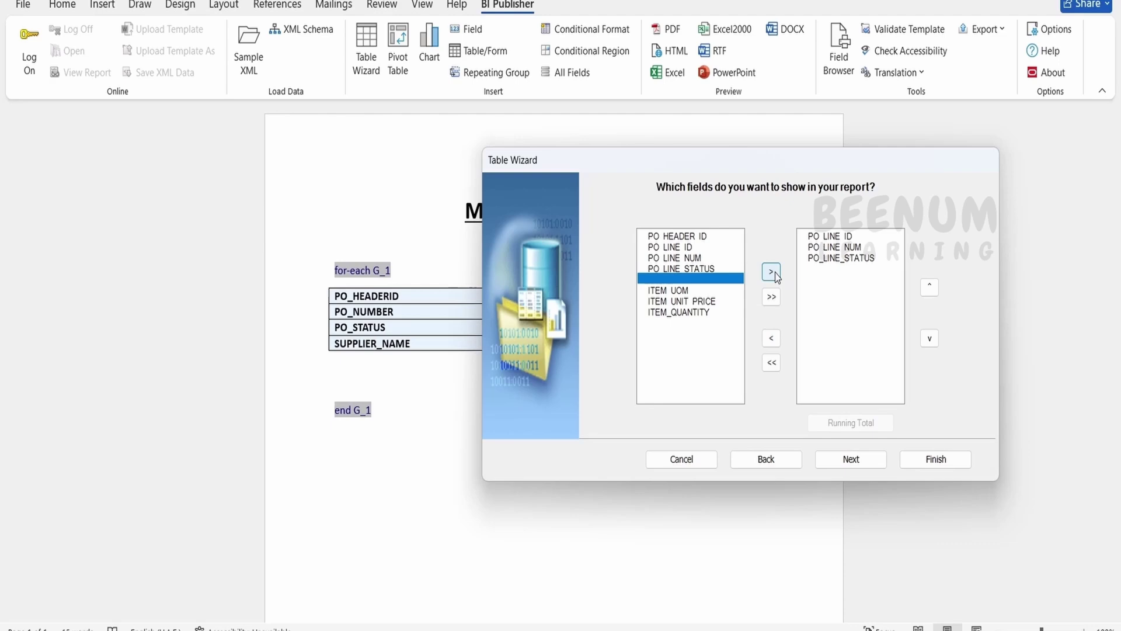
{"action": "left_click", "coordinate": [772, 272]}
{"action": "left_click", "coordinate": [709, 301]}
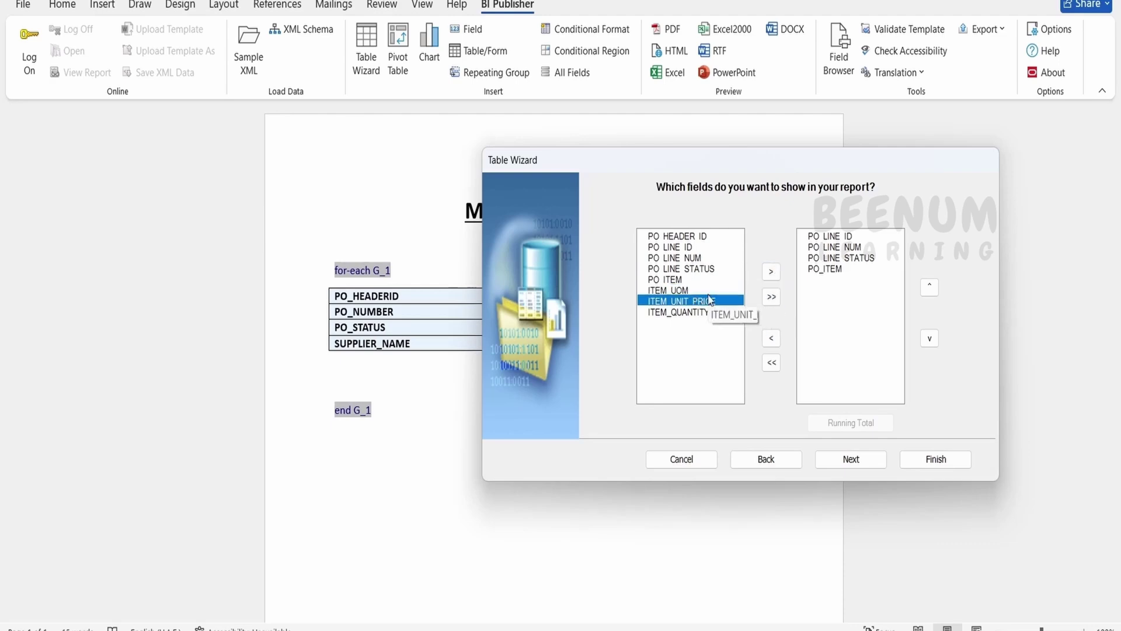
{"action": "left_click", "coordinate": [771, 271]}
{"action": "left_click", "coordinate": [771, 272]}
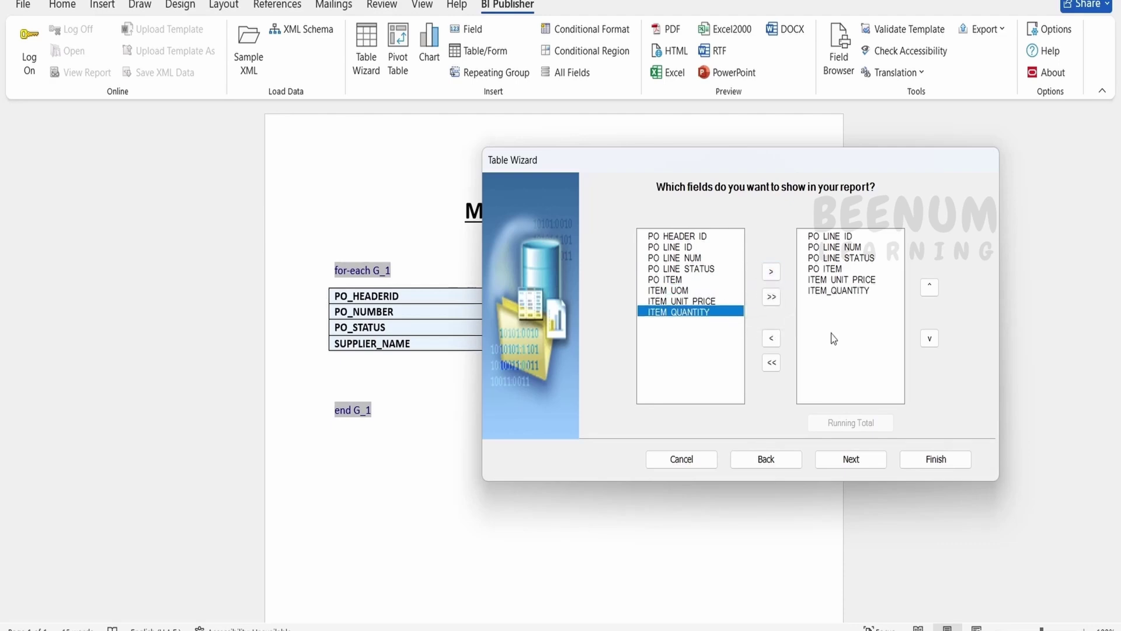
{"action": "left_click", "coordinate": [846, 459]}
{"action": "left_click", "coordinate": [928, 461]}
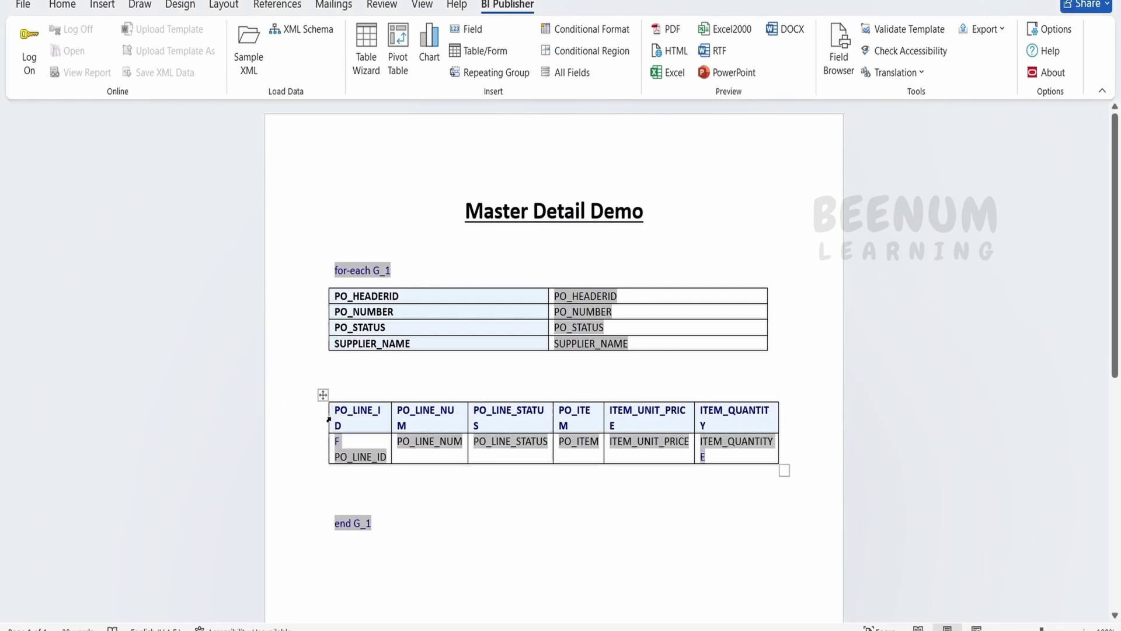
Drag the lines table's left and right borders outward so all six column headings fit on one line.
{"action": "left_click_drag", "start_coordinate": [328, 417], "coordinate": [298, 410]}
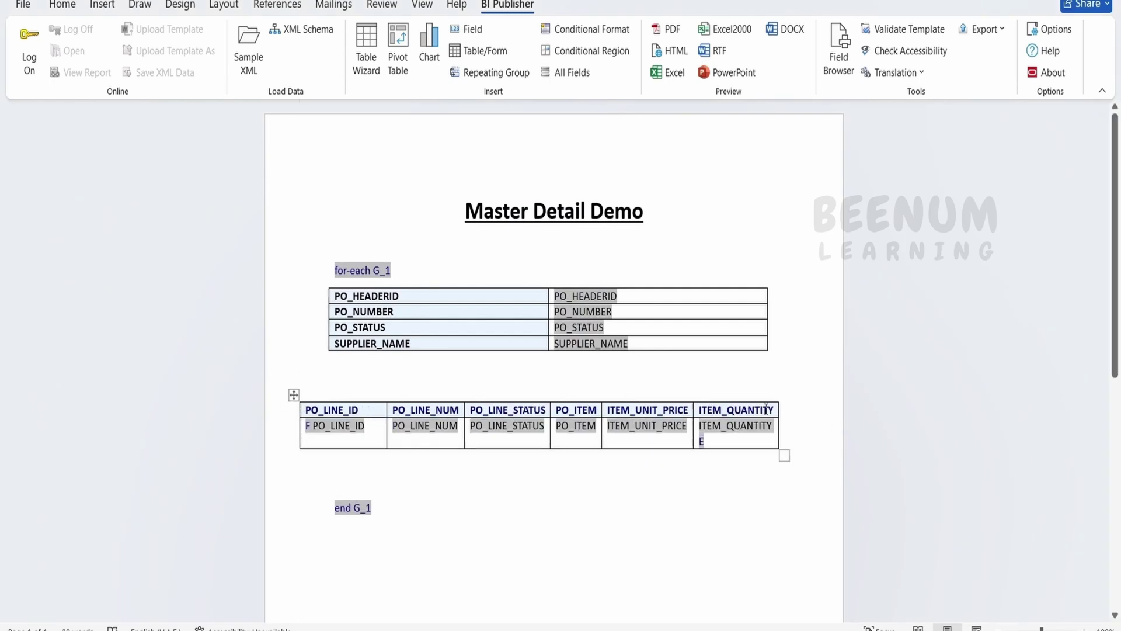
{"action": "left_click_drag", "start_coordinate": [777, 411], "coordinate": [789, 409]}
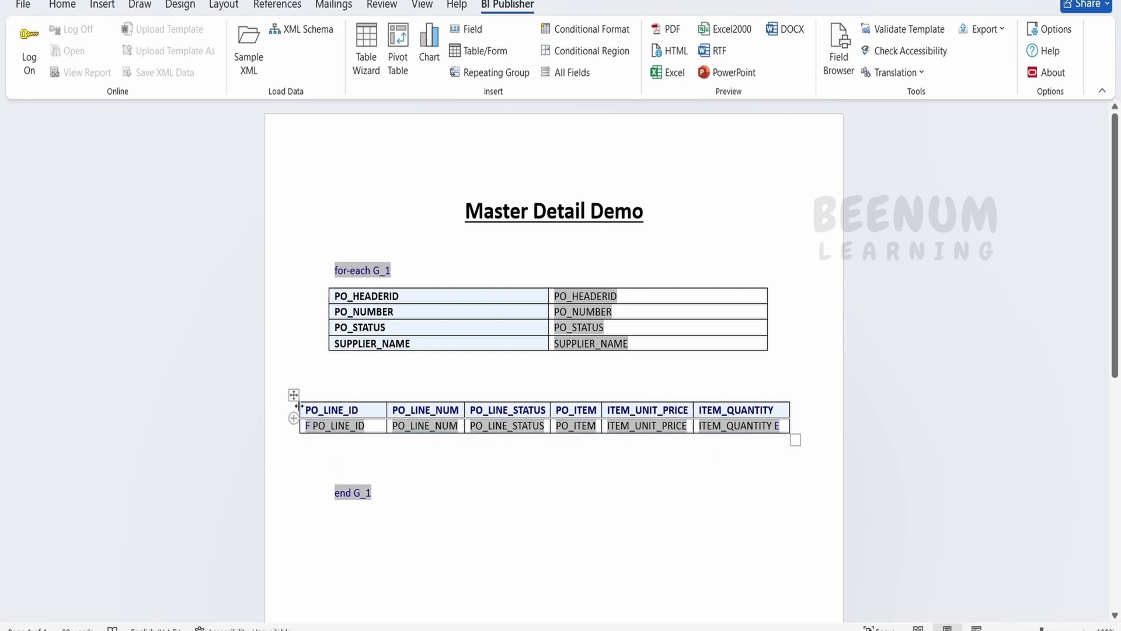
{"action": "left_click_drag", "start_coordinate": [294, 415], "coordinate": [307, 415]}
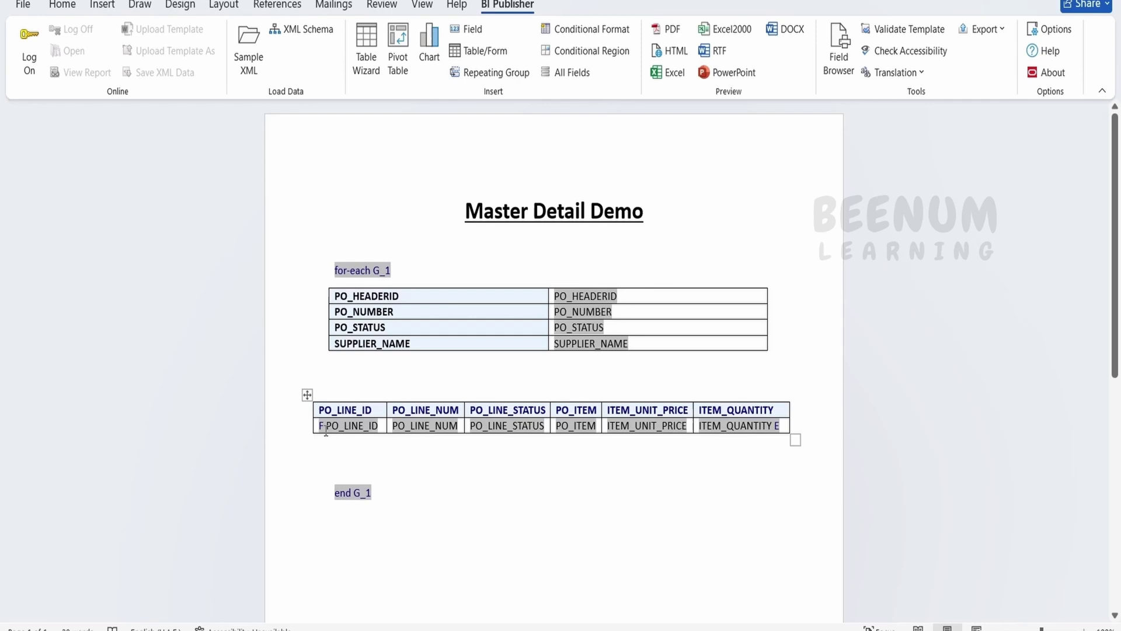
{"action": "double_click", "coordinate": [320, 425]}
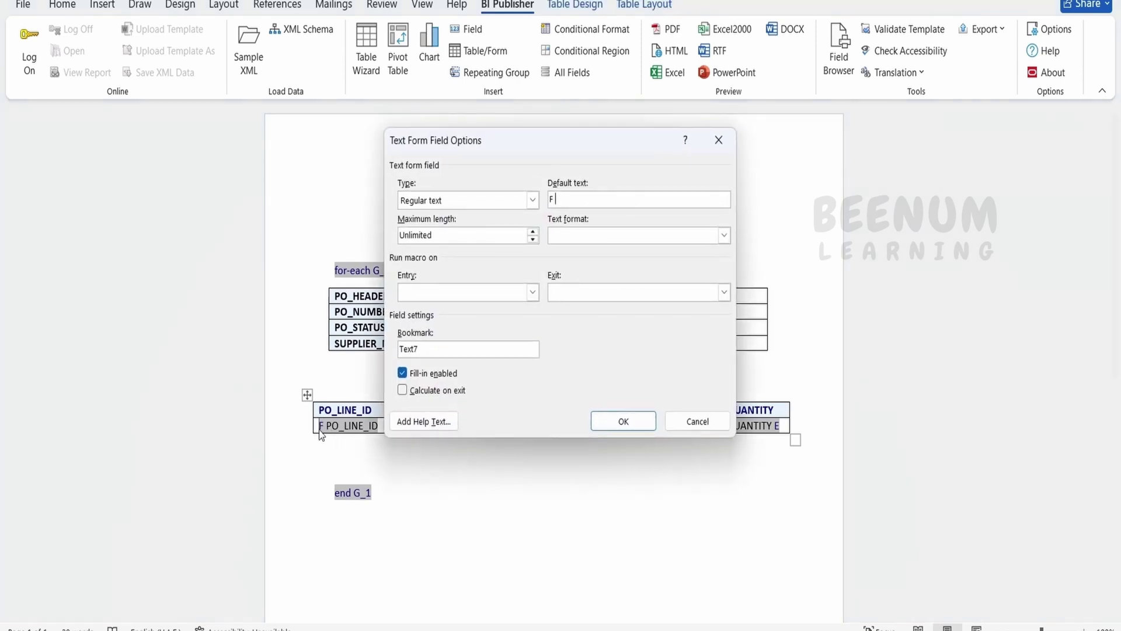
{"action": "left_click", "coordinate": [690, 424]}
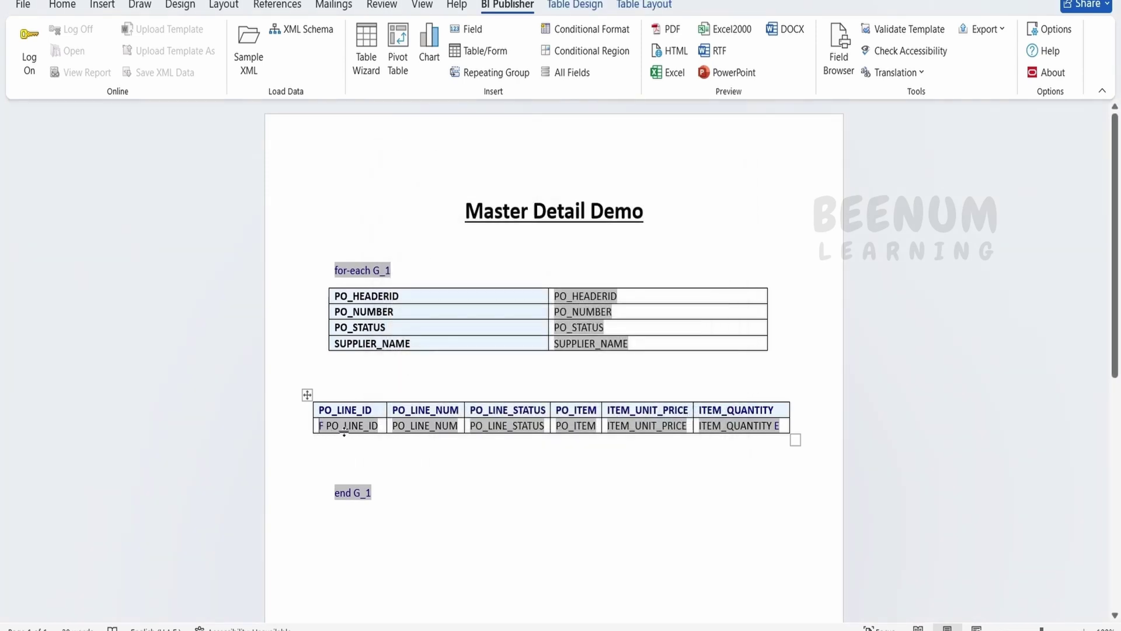
{"action": "double_click", "coordinate": [321, 426]}
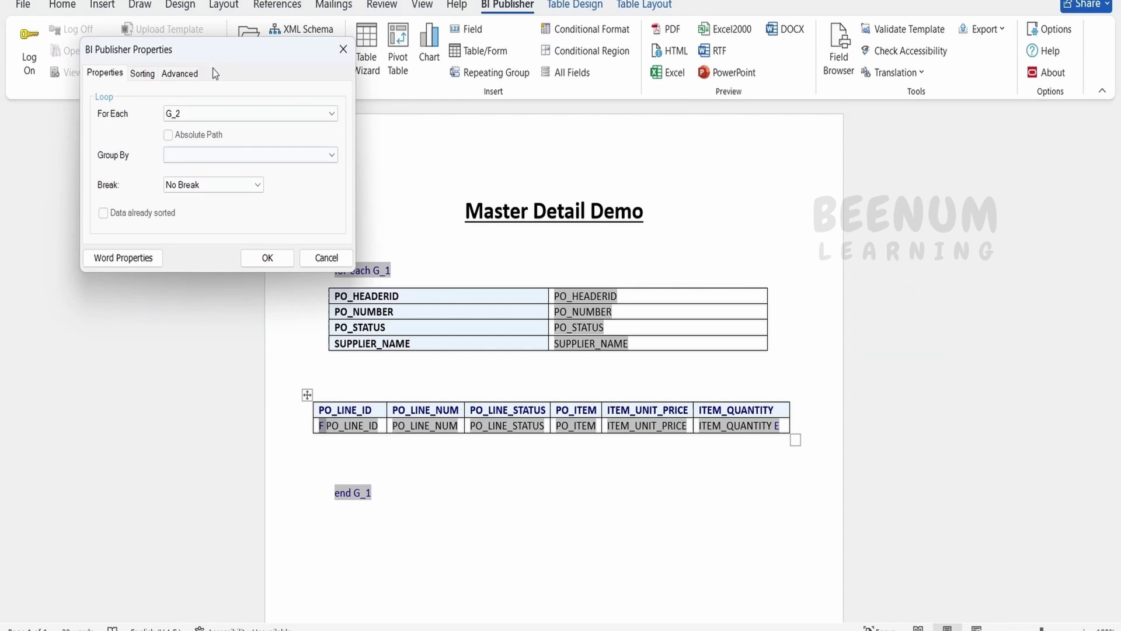
{"action": "left_click", "coordinate": [179, 74]}
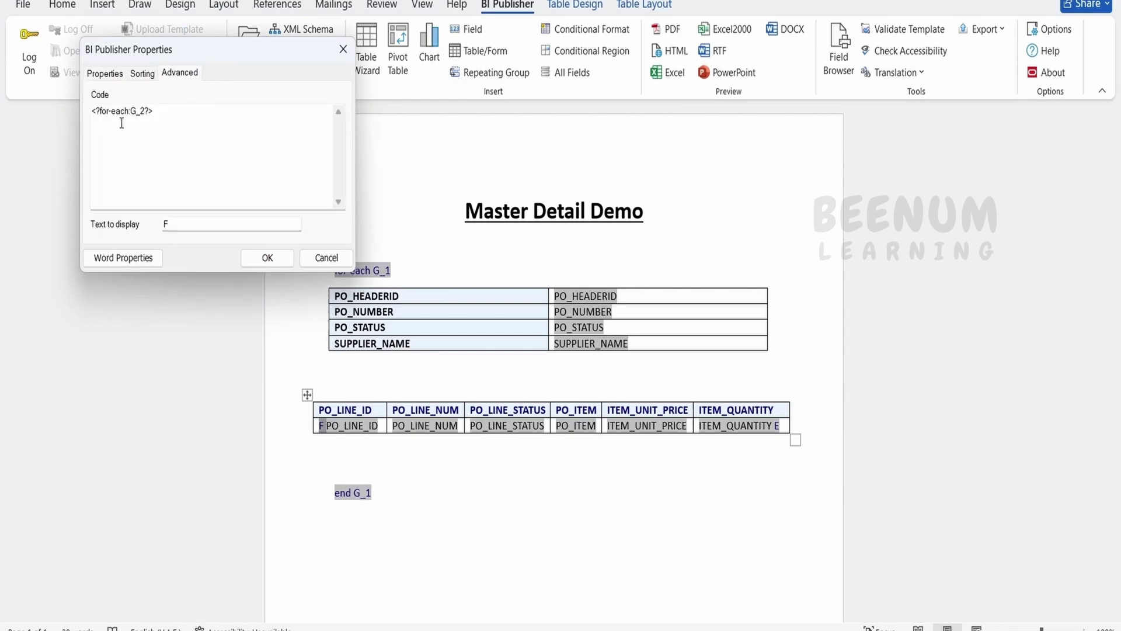
{"action": "left_click", "coordinate": [315, 256]}
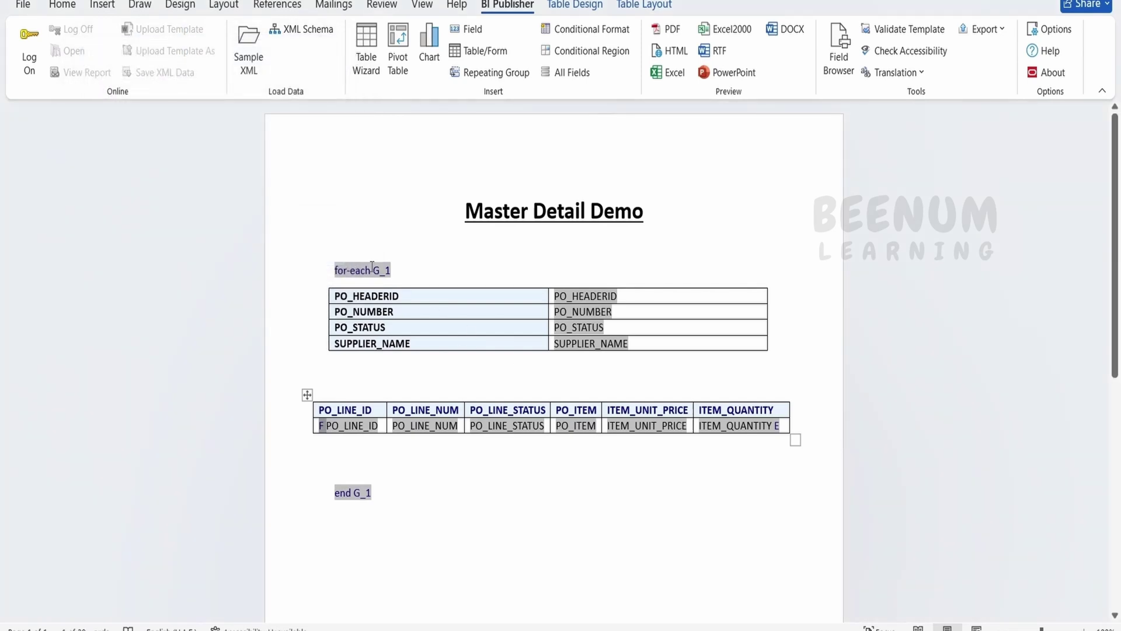
{"action": "right_click", "coordinate": [776, 425]}
{"action": "double_click", "coordinate": [776, 425]}
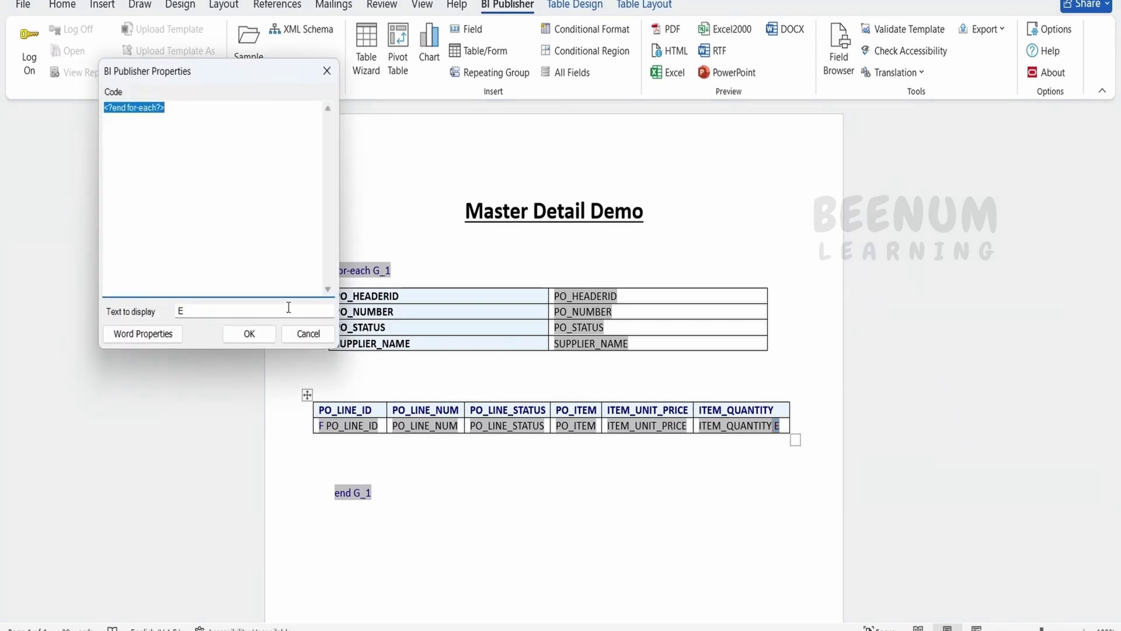
{"action": "left_click", "coordinate": [312, 335]}
{"action": "right_click", "coordinate": [435, 425]}
{"action": "double_click", "coordinate": [435, 425]}
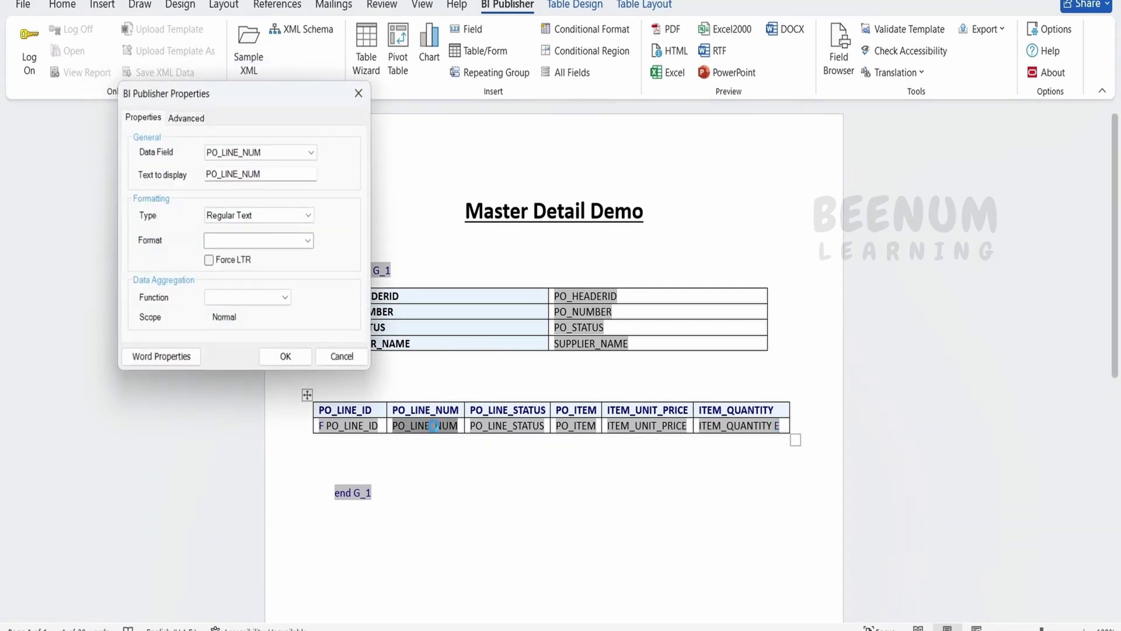
{"action": "left_click", "coordinate": [185, 116]}
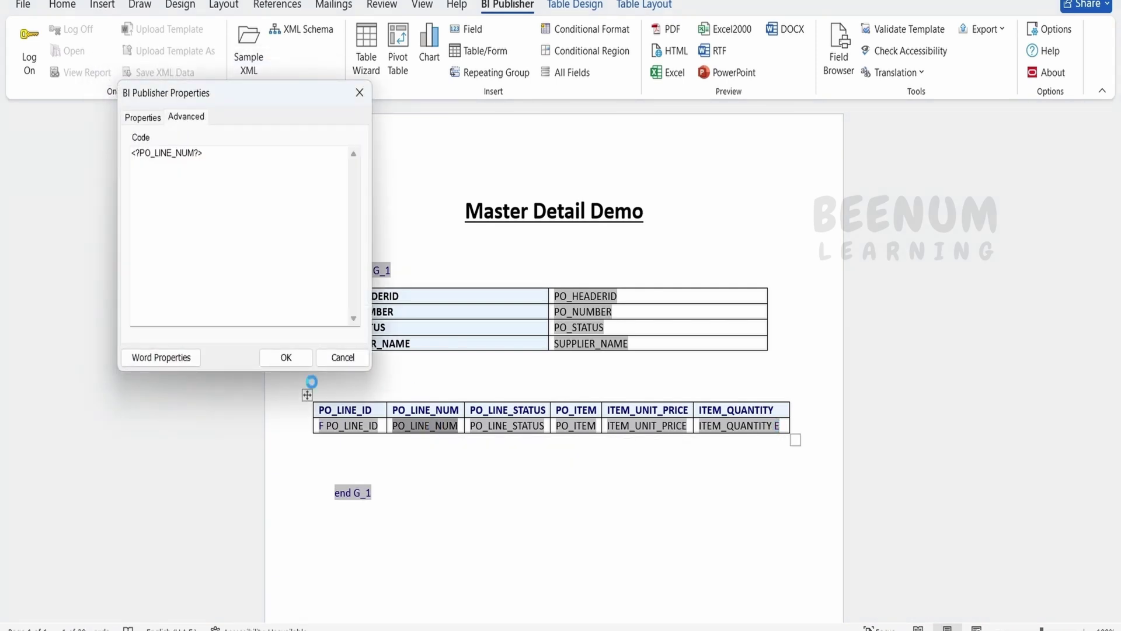
{"action": "left_click", "coordinate": [341, 358]}
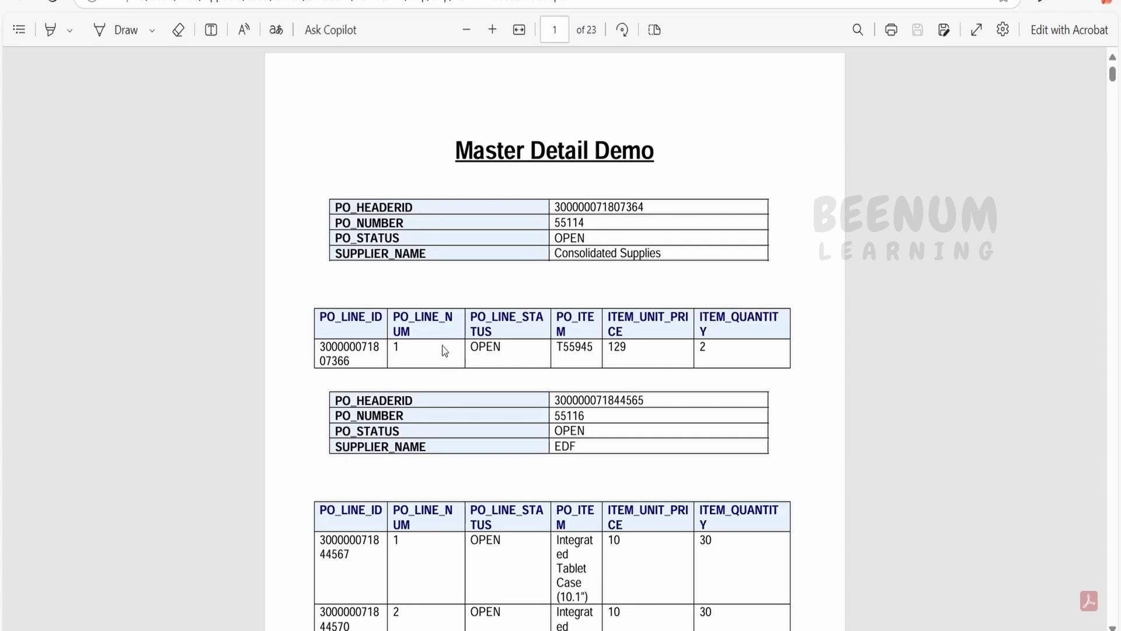
Scroll through the 23-page PDF preview, return to page 1, then switch to the data model window.
{"action": "scroll", "coordinate": [452, 345], "scroll_direction": "down", "scroll_amount": 10}
{"action": "scroll", "coordinate": [374, 248], "scroll_direction": "up", "scroll_amount": 8}
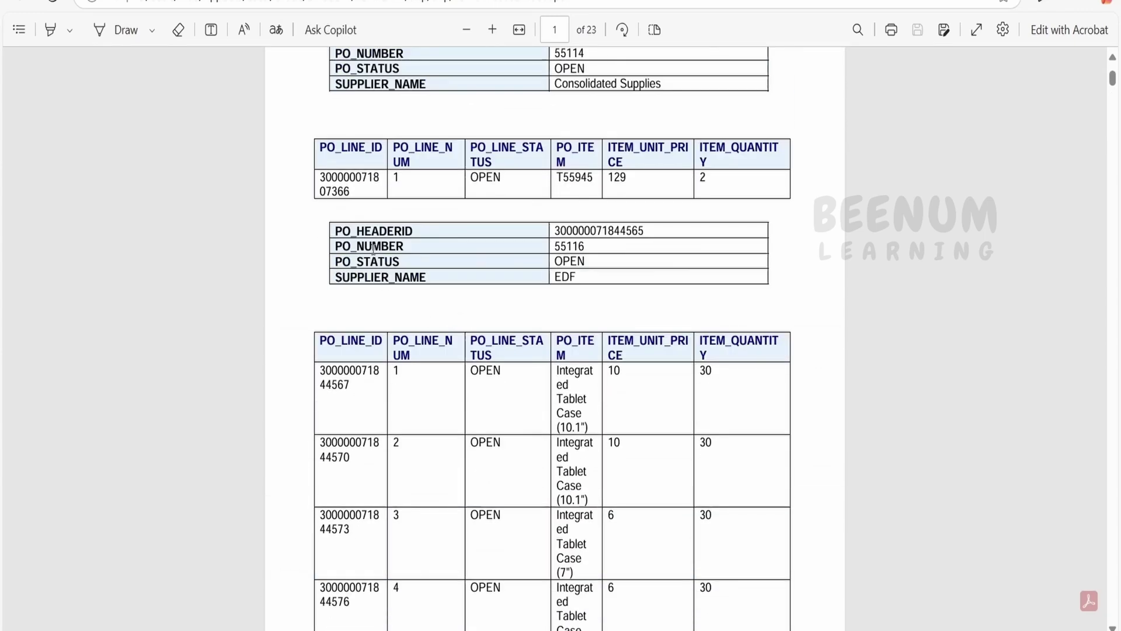
{"action": "left_click_drag", "start_coordinate": [555, 224], "coordinate": [646, 355]}
{"action": "scroll", "coordinate": [584, 374], "scroll_direction": "down", "scroll_amount": 6}
{"action": "scroll", "coordinate": [651, 368], "scroll_direction": "down", "scroll_amount": 6}
{"action": "left_click", "coordinate": [642, 357]}
{"action": "scroll", "coordinate": [565, 354], "scroll_direction": "down", "scroll_amount": 7}
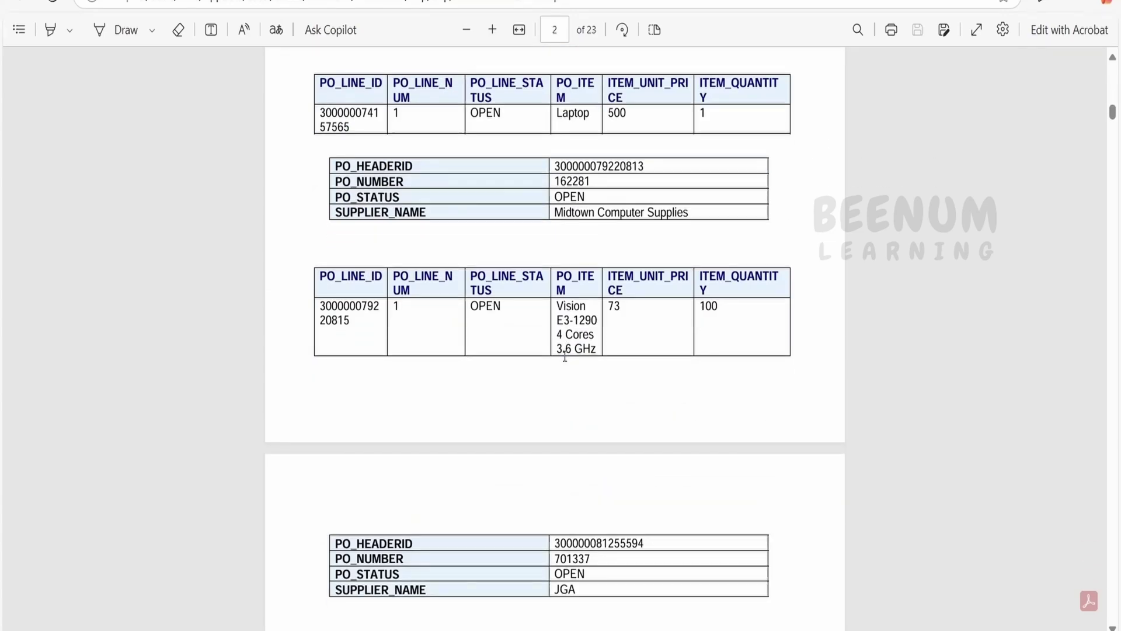
{"action": "scroll", "coordinate": [565, 355], "scroll_direction": "down", "scroll_amount": 20}
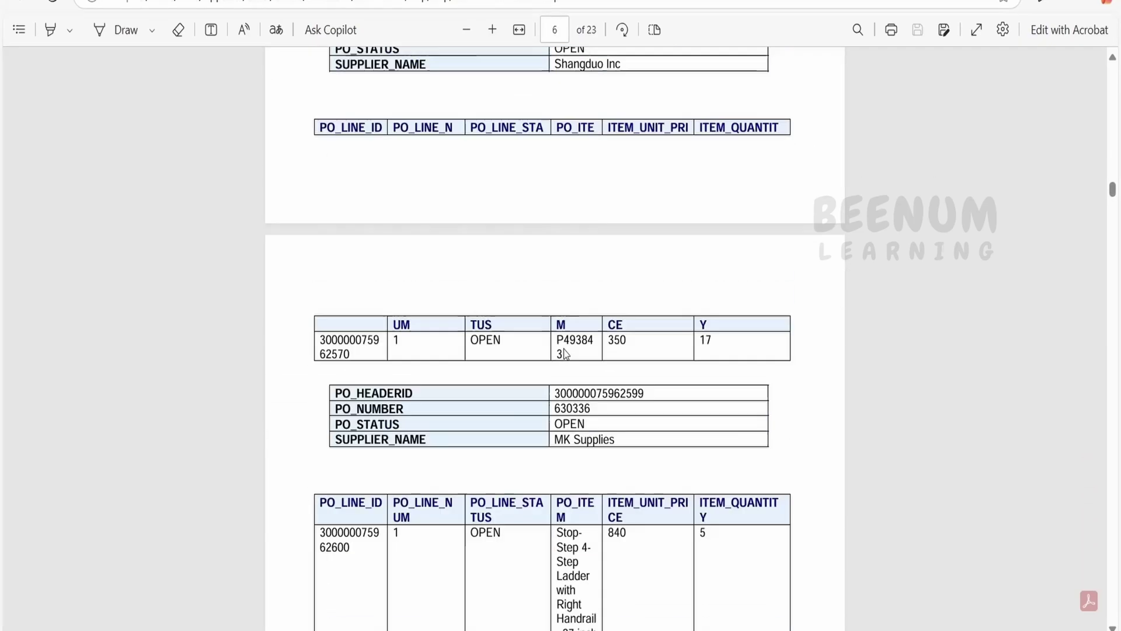
{"action": "scroll", "coordinate": [564, 354], "scroll_direction": "down", "scroll_amount": 3}
{"action": "scroll", "coordinate": [584, 351], "scroll_direction": "up", "scroll_amount": 6}
{"action": "key", "text": "ctrl+Home"}
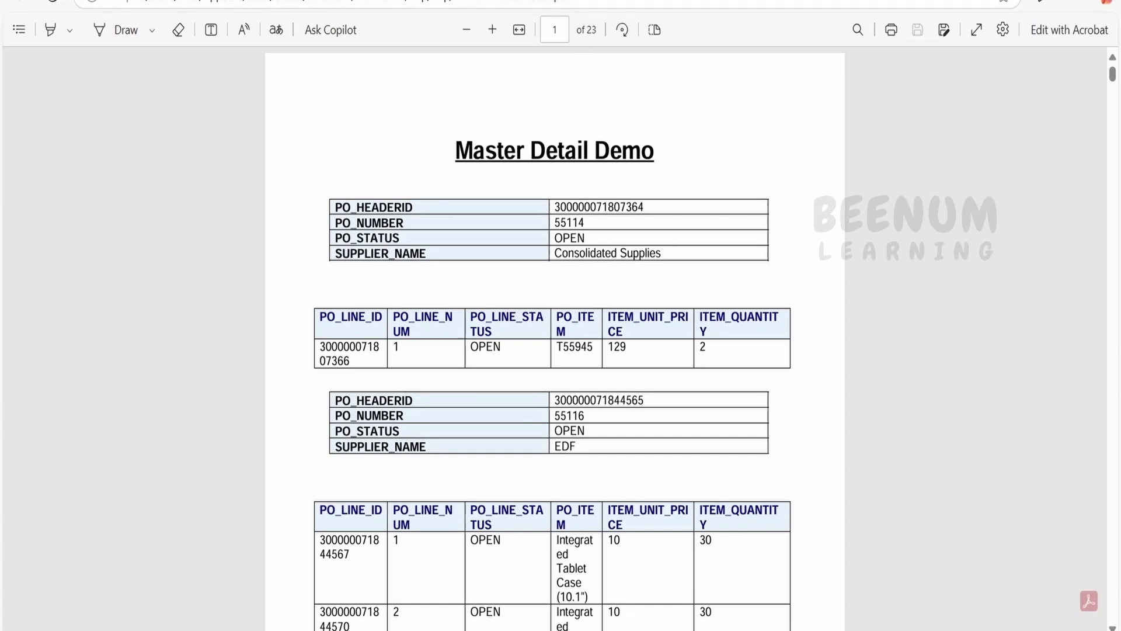
{"action": "key", "text": "alt+Tab"}
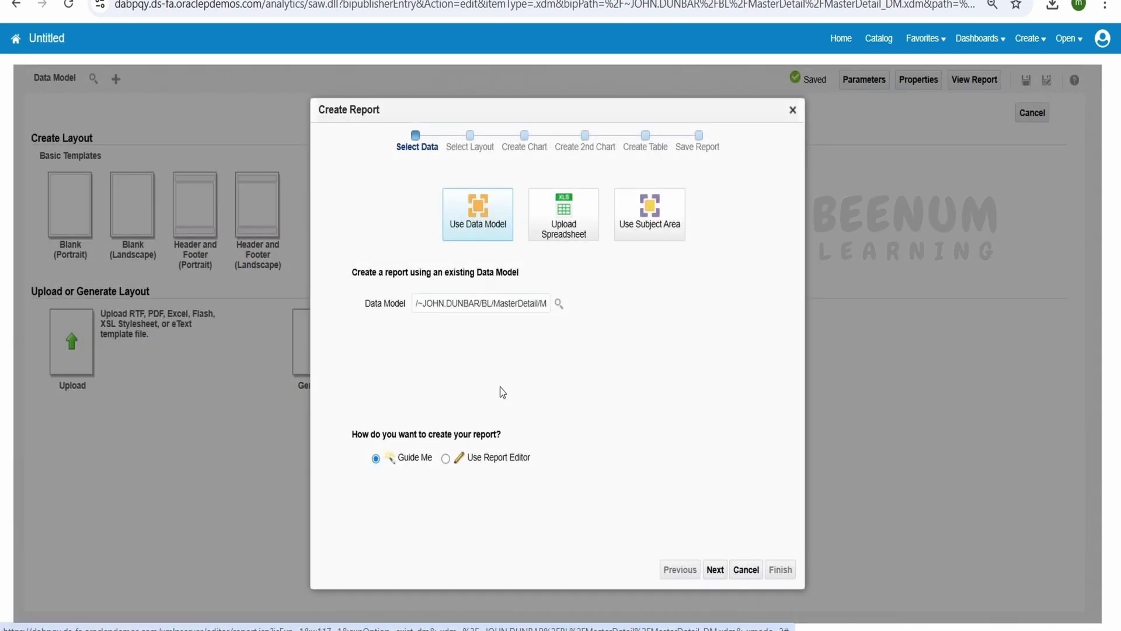
Create the report with the Report Editor and save it as MasterDetail_REPORT1 in My Folders/BL/MasterDetail.
{"action": "left_click", "coordinate": [445, 459]}
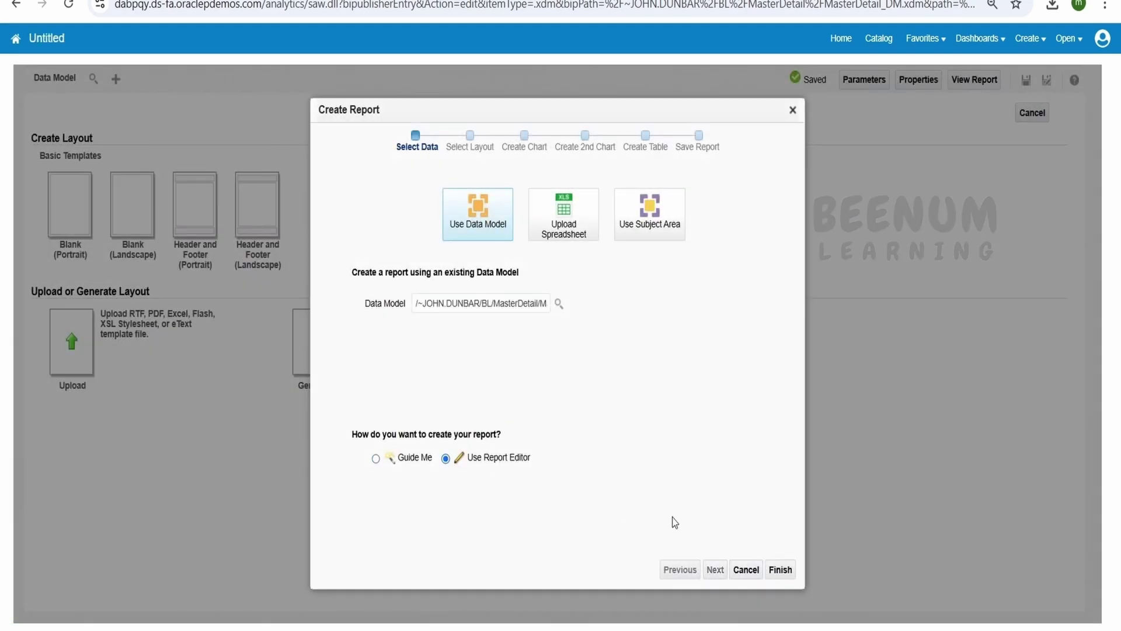
{"action": "left_click", "coordinate": [780, 570]}
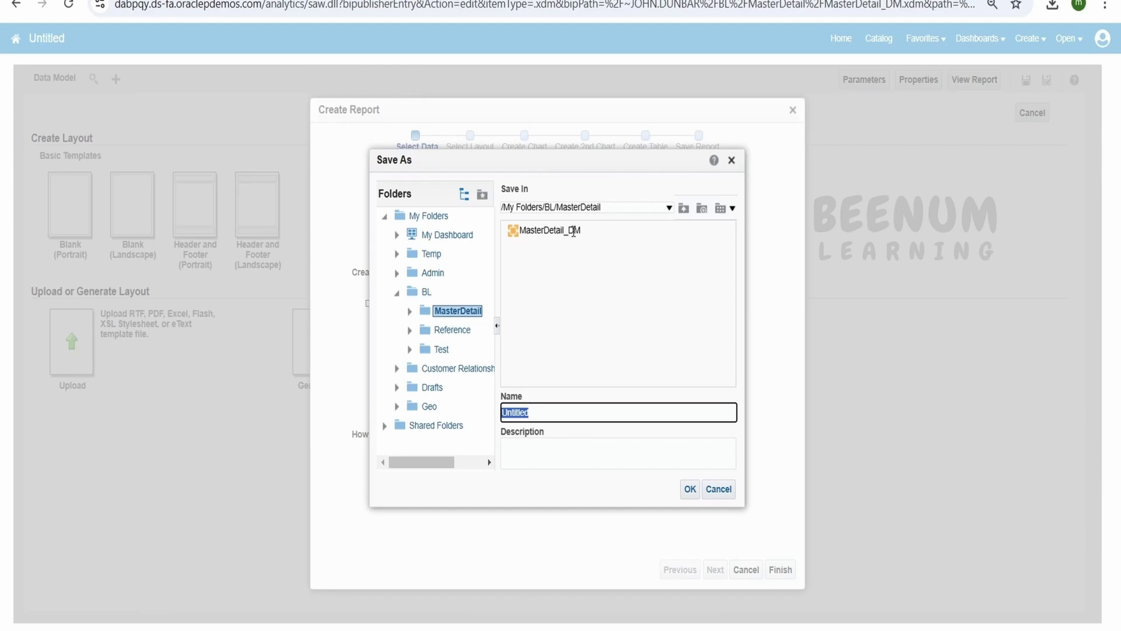
{"action": "double_click", "coordinate": [573, 231]}
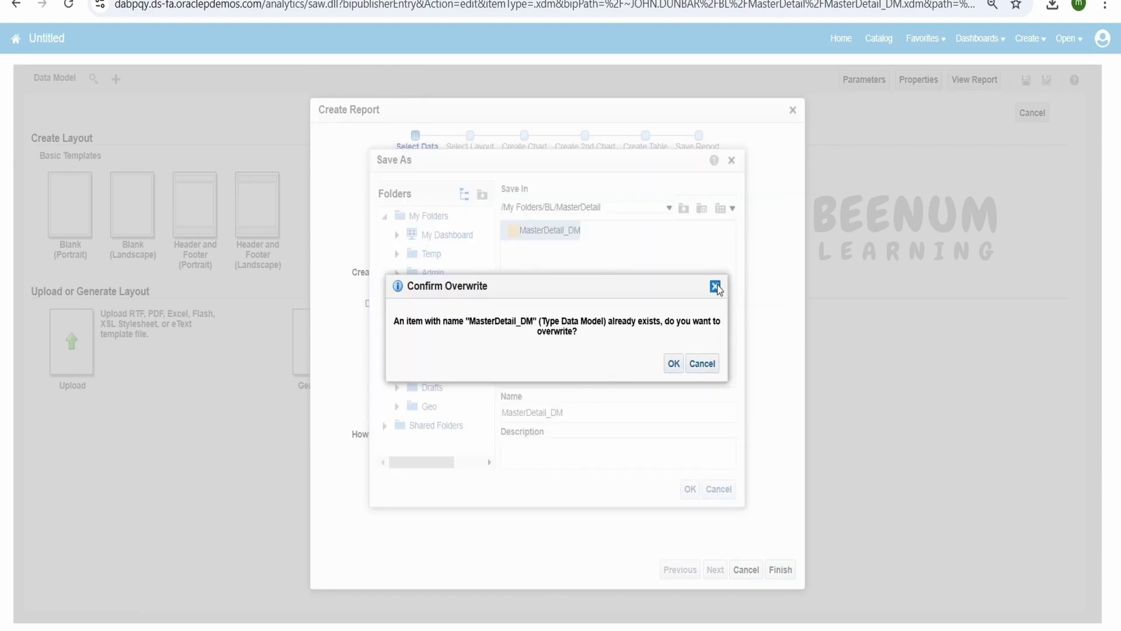
{"action": "left_click", "coordinate": [715, 287]}
{"action": "left_click", "coordinate": [585, 412]}
{"action": "key", "text": "BackSpace"}
{"action": "key", "text": "BackSpace"}
{"action": "type", "text": "RE"}
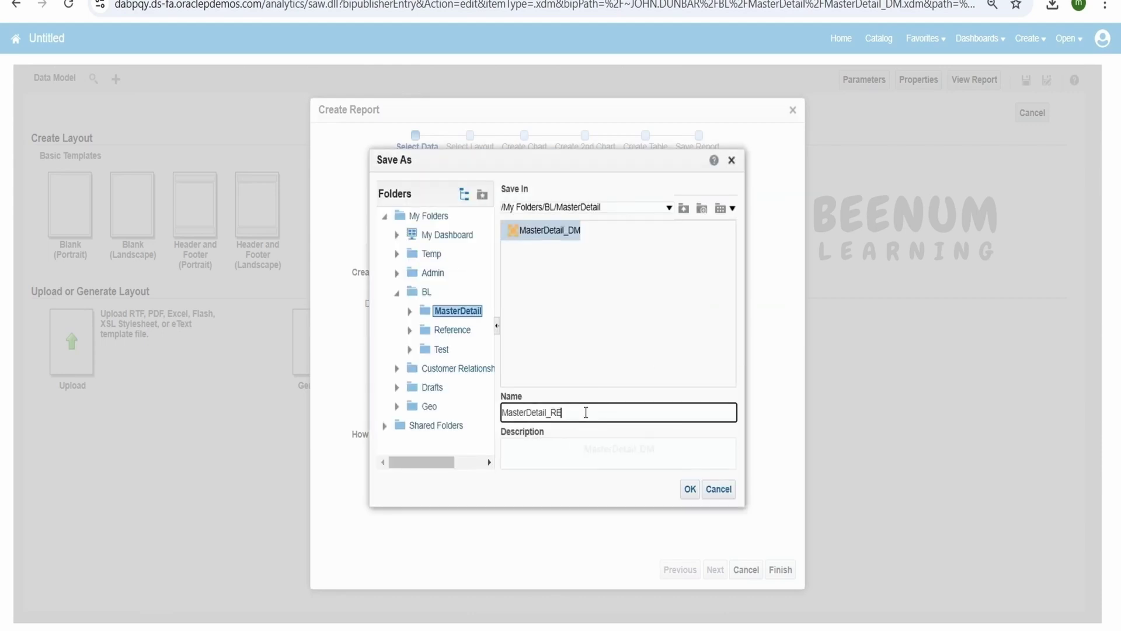
{"action": "type", "text": "PORT1"}
{"action": "left_click", "coordinate": [689, 491]}
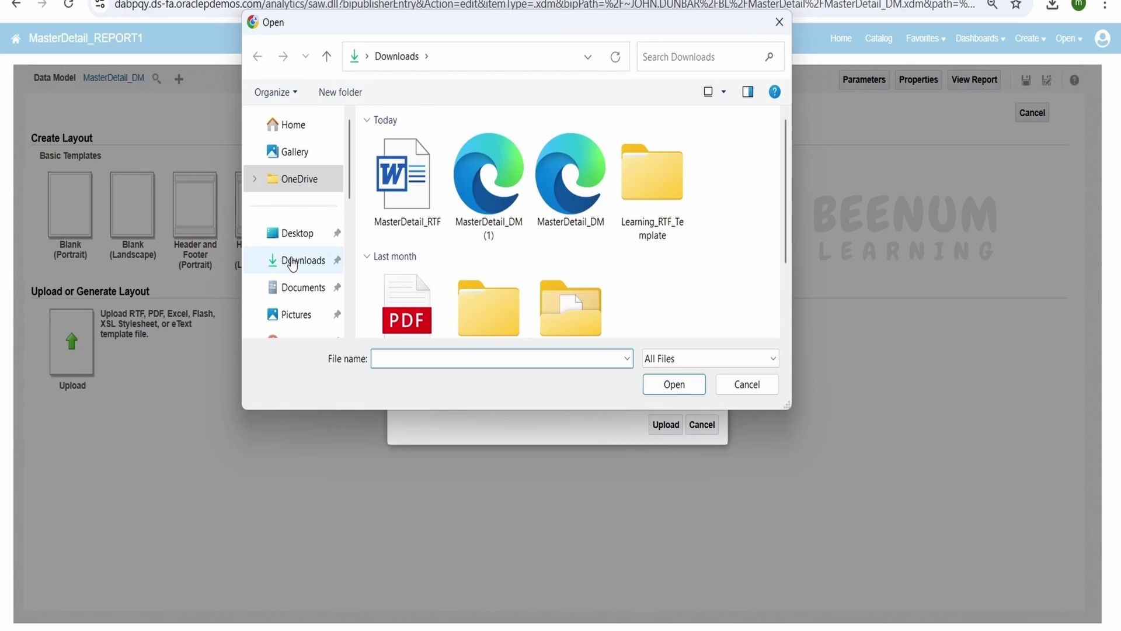
Upload MasterDetail_RTF.rtf as layout rtftemplate, type RTF Template, locale English (United States).
{"action": "left_click", "coordinate": [403, 175]}
{"action": "left_click", "coordinate": [674, 384]}
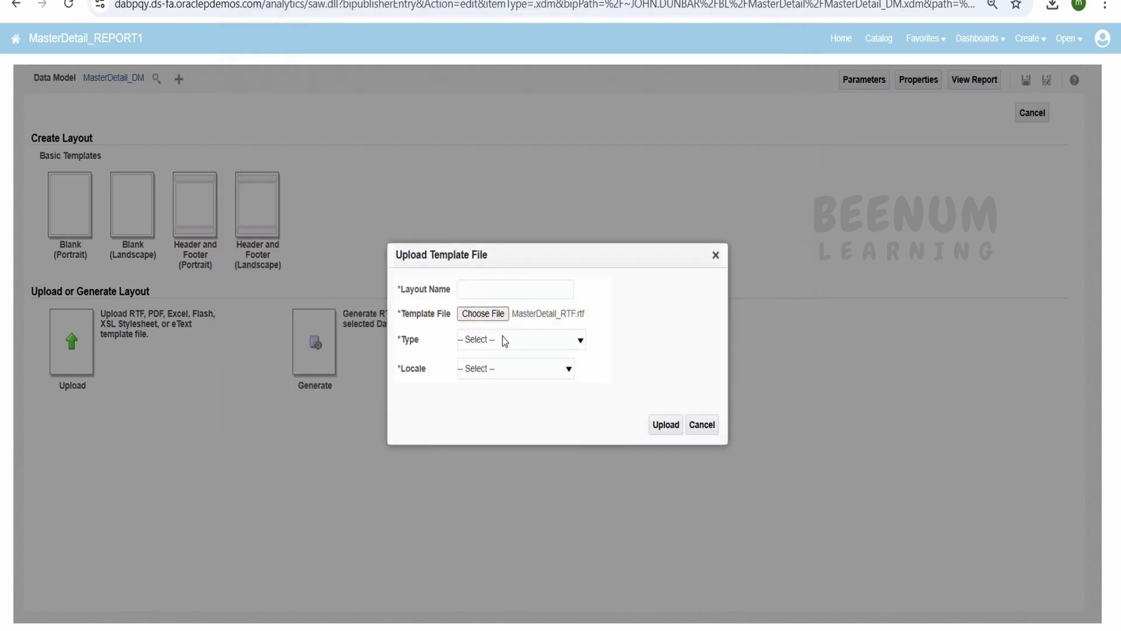
{"action": "left_click", "coordinate": [509, 288]}
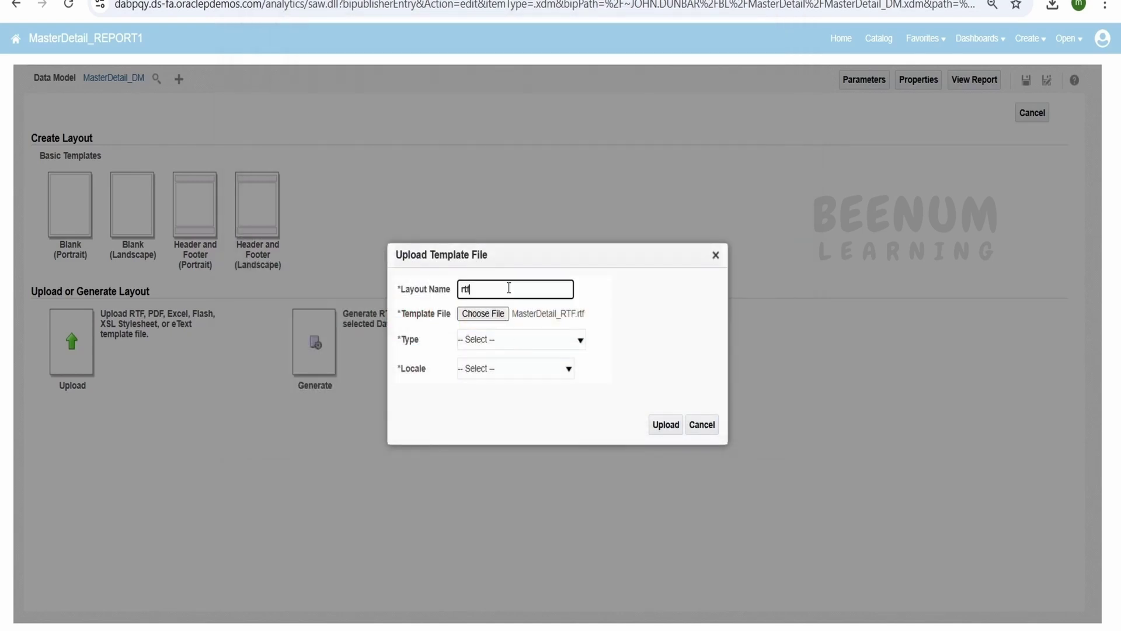
{"action": "left_click", "coordinate": [550, 341]}
{"action": "left_click", "coordinate": [512, 380]}
{"action": "left_click", "coordinate": [511, 372]}
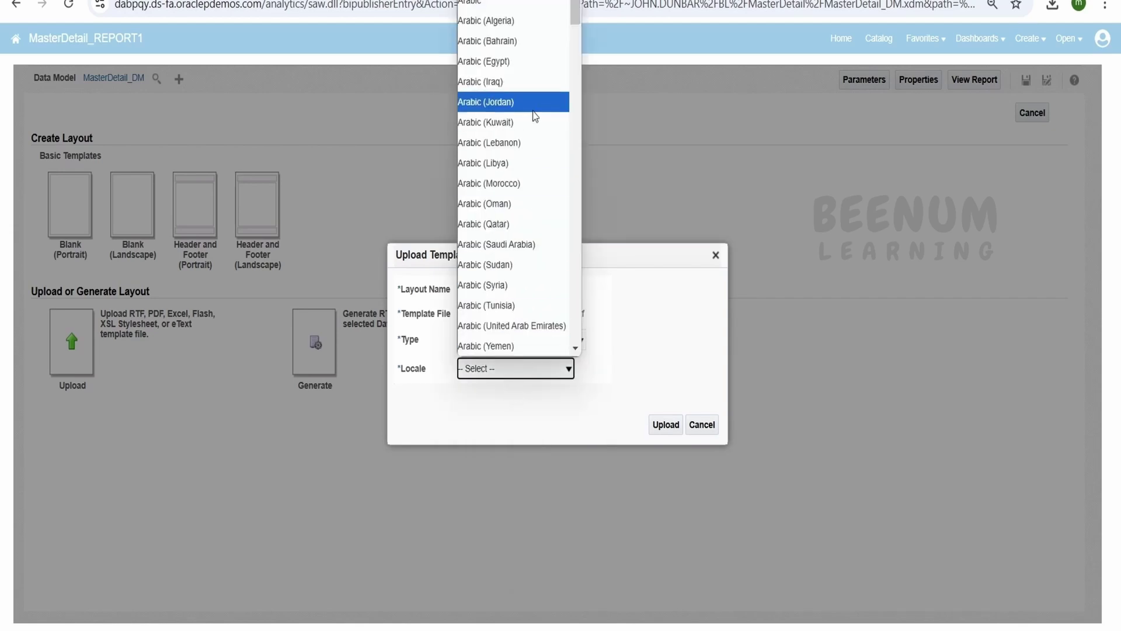
{"action": "scroll", "coordinate": [533, 119], "scroll_direction": "down", "scroll_amount": 11}
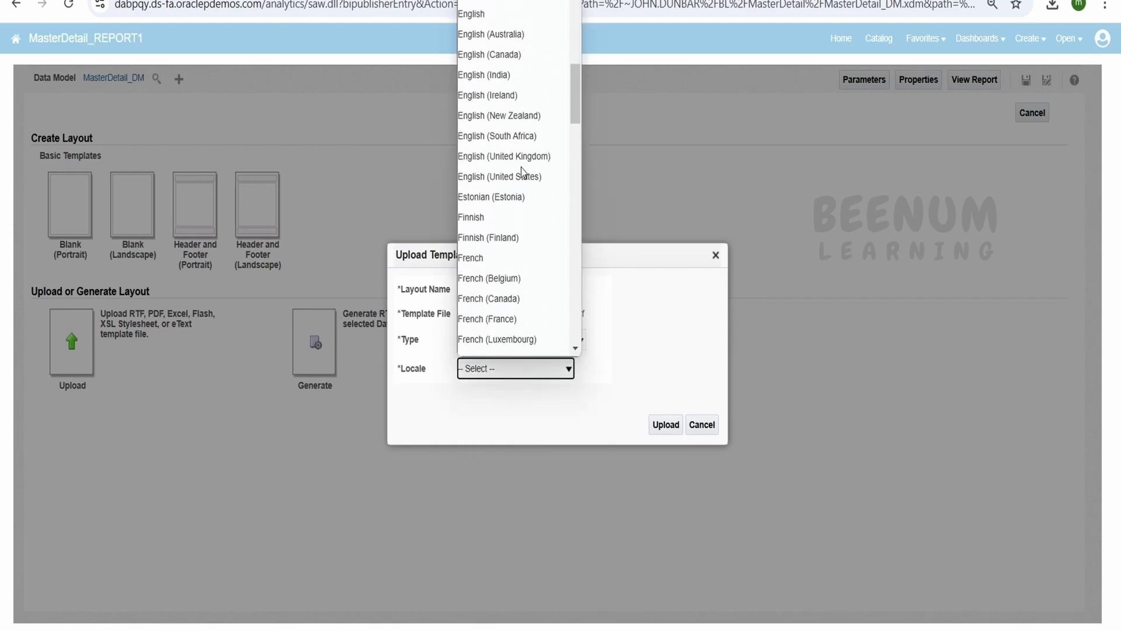
{"action": "left_click", "coordinate": [520, 177]}
{"action": "left_click", "coordinate": [670, 429]}
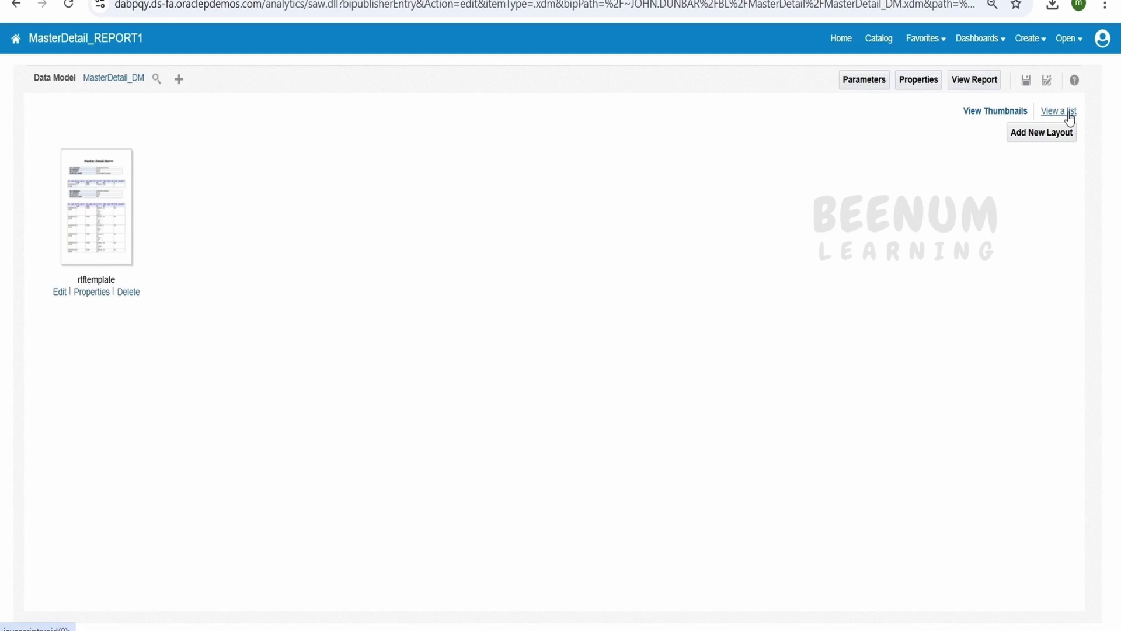
Set the rtftemplate layout's default output format to PDF and save the report.
{"action": "left_click", "coordinate": [1061, 110]}
{"action": "left_click", "coordinate": [453, 251]}
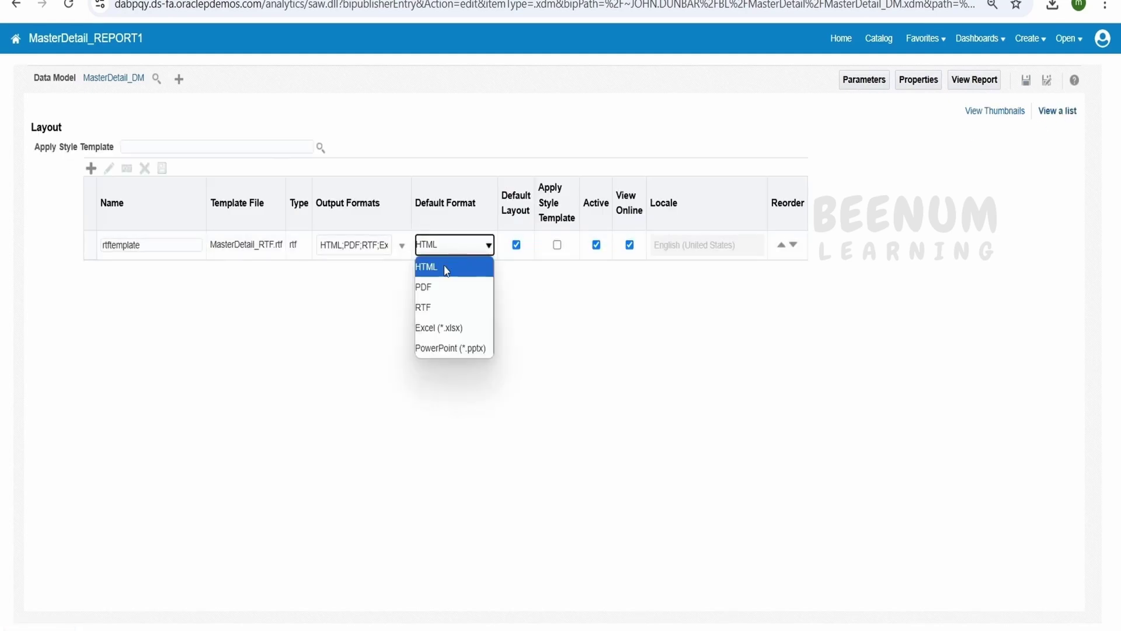
{"action": "left_click", "coordinate": [436, 297]}
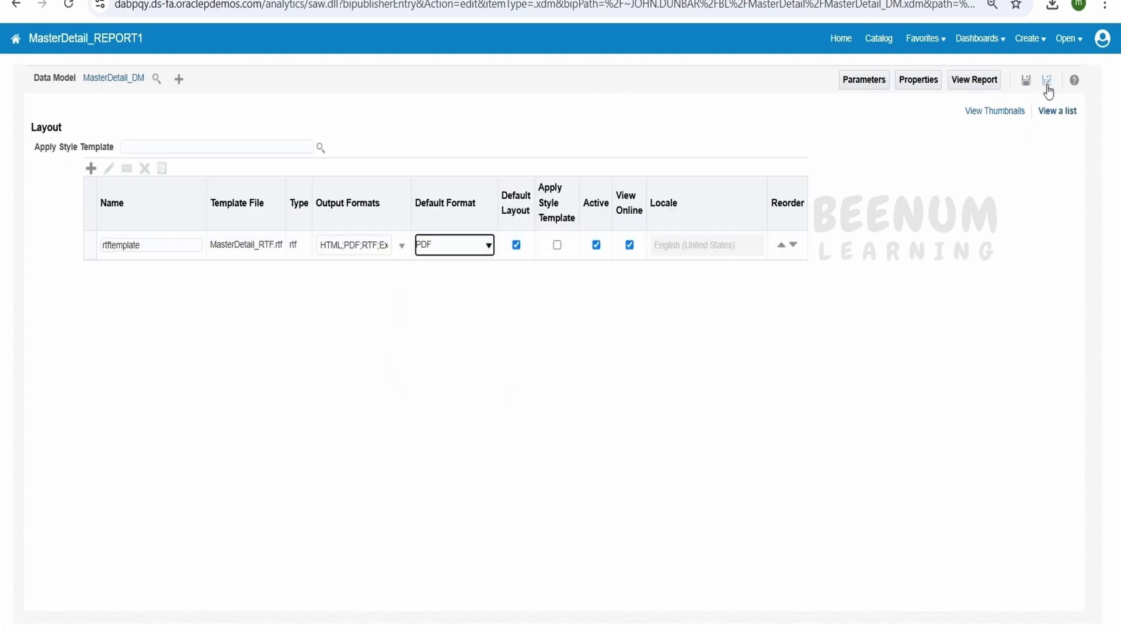
{"action": "left_click", "coordinate": [1026, 87]}
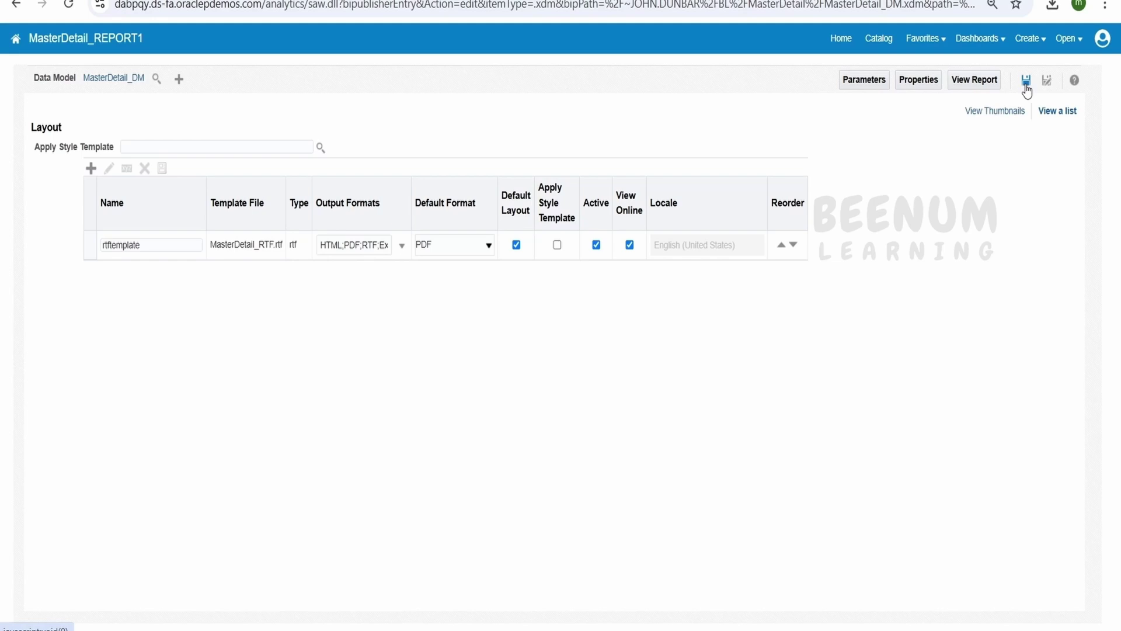
View the report and scroll through the 476-page Master Detail Demo PDF output.
{"action": "left_click", "coordinate": [985, 85]}
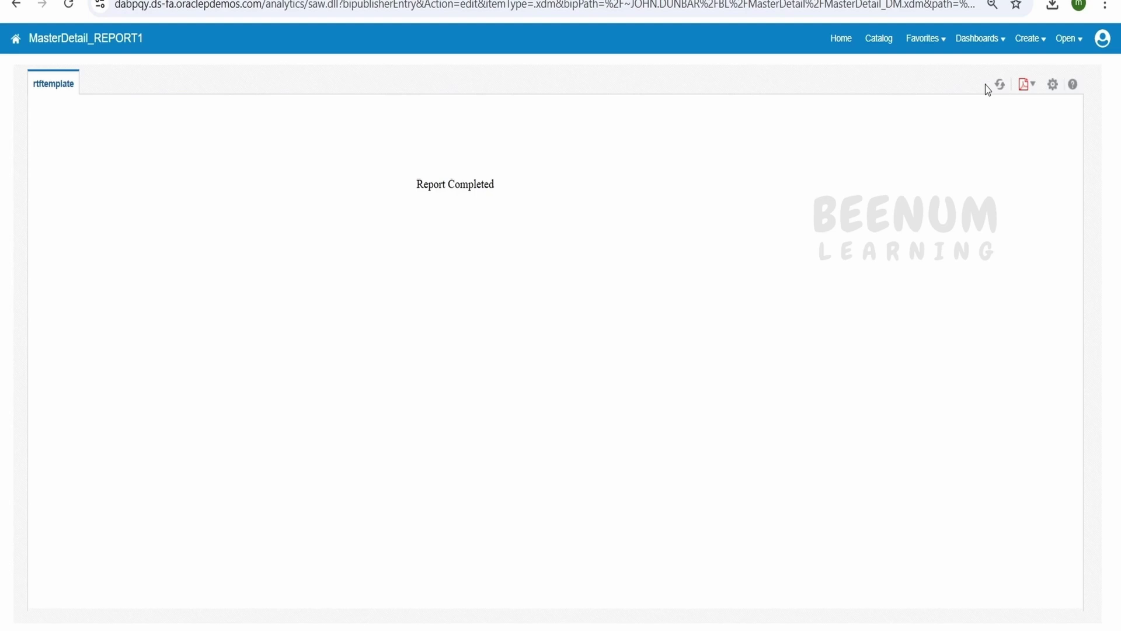
{"action": "scroll", "coordinate": [786, 363], "scroll_direction": "down", "scroll_amount": 10}
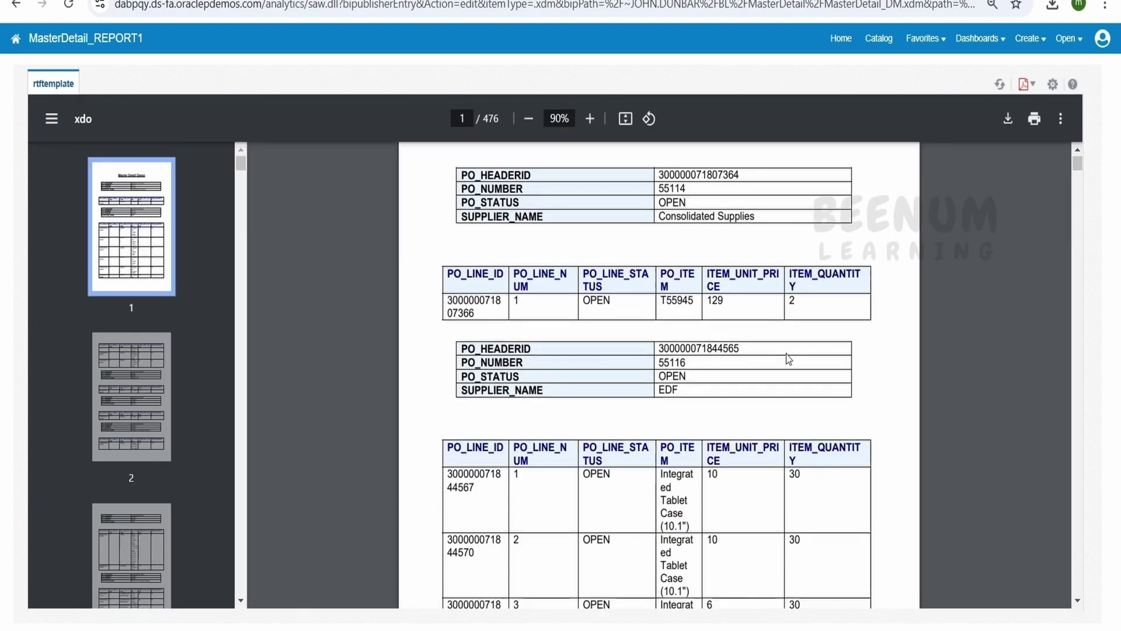
{"action": "scroll", "coordinate": [789, 371], "scroll_direction": "down", "scroll_amount": 20}
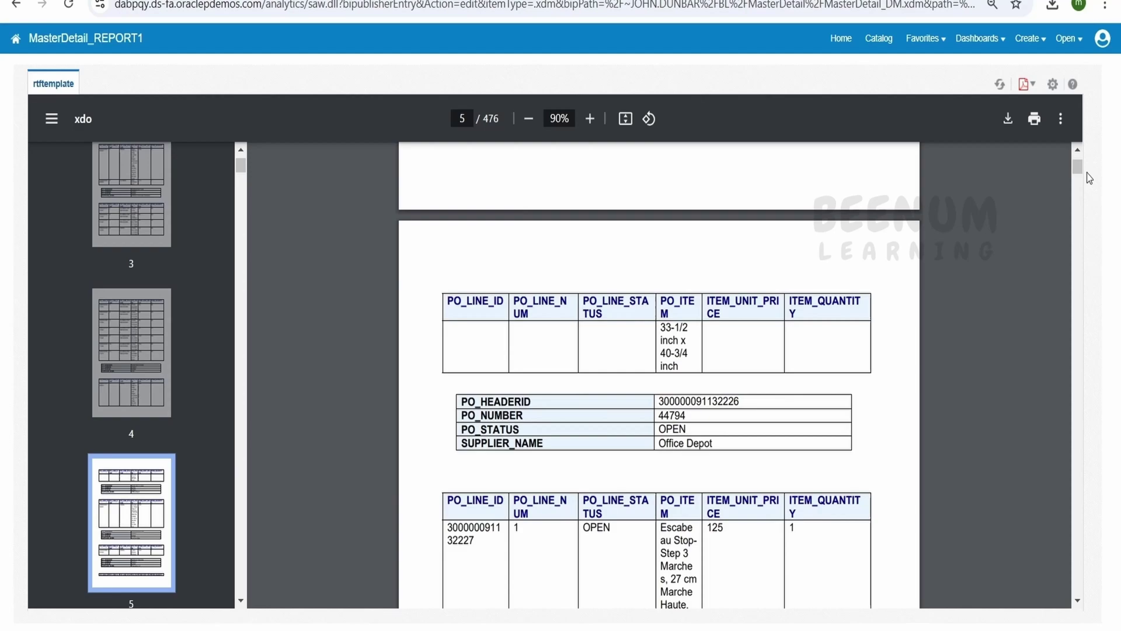
{"action": "left_click_drag", "start_coordinate": [1079, 167], "coordinate": [1032, 167]}
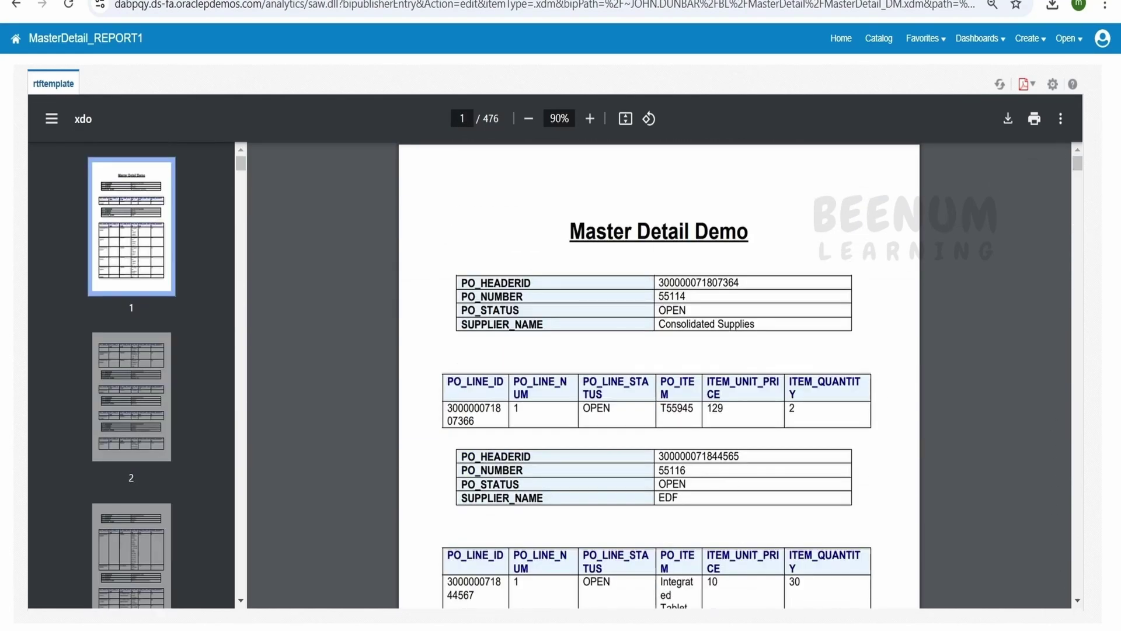
{"action": "key", "text": "alt+Tab"}
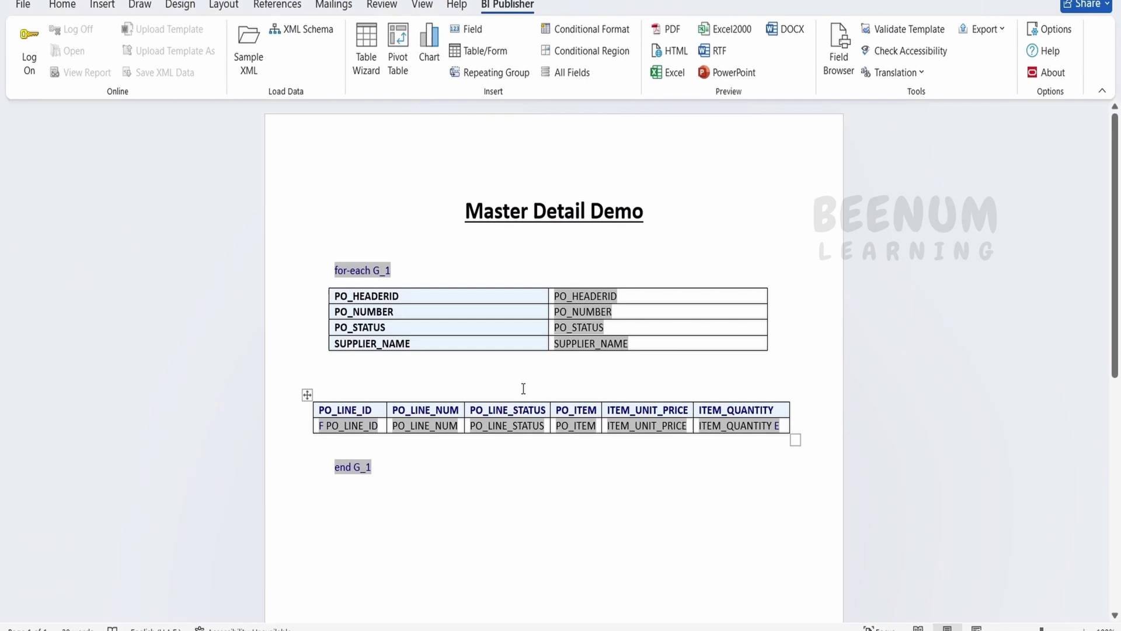